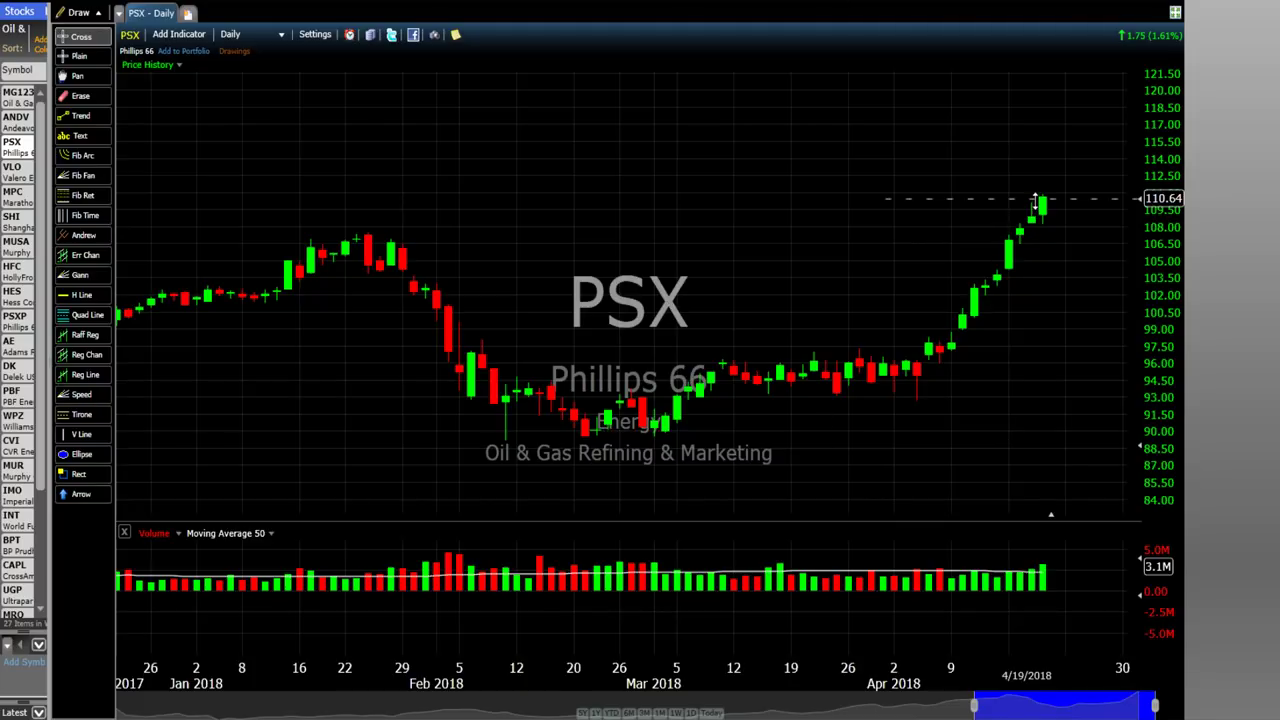
# Step: On the Valero (VLO) chart, remove the 100.00 horizontal line and the red line near 83
pyautogui.click(18, 172)
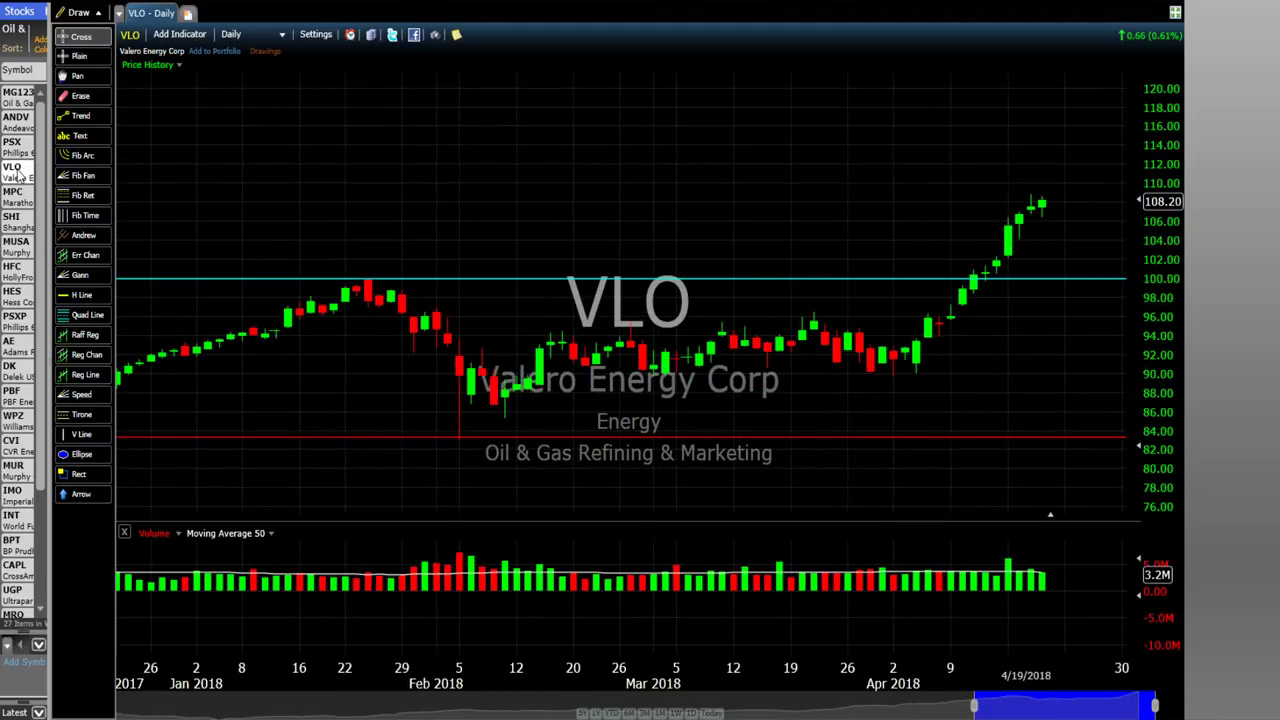
pyautogui.rightClick(731, 286)
pyautogui.click(772, 334)
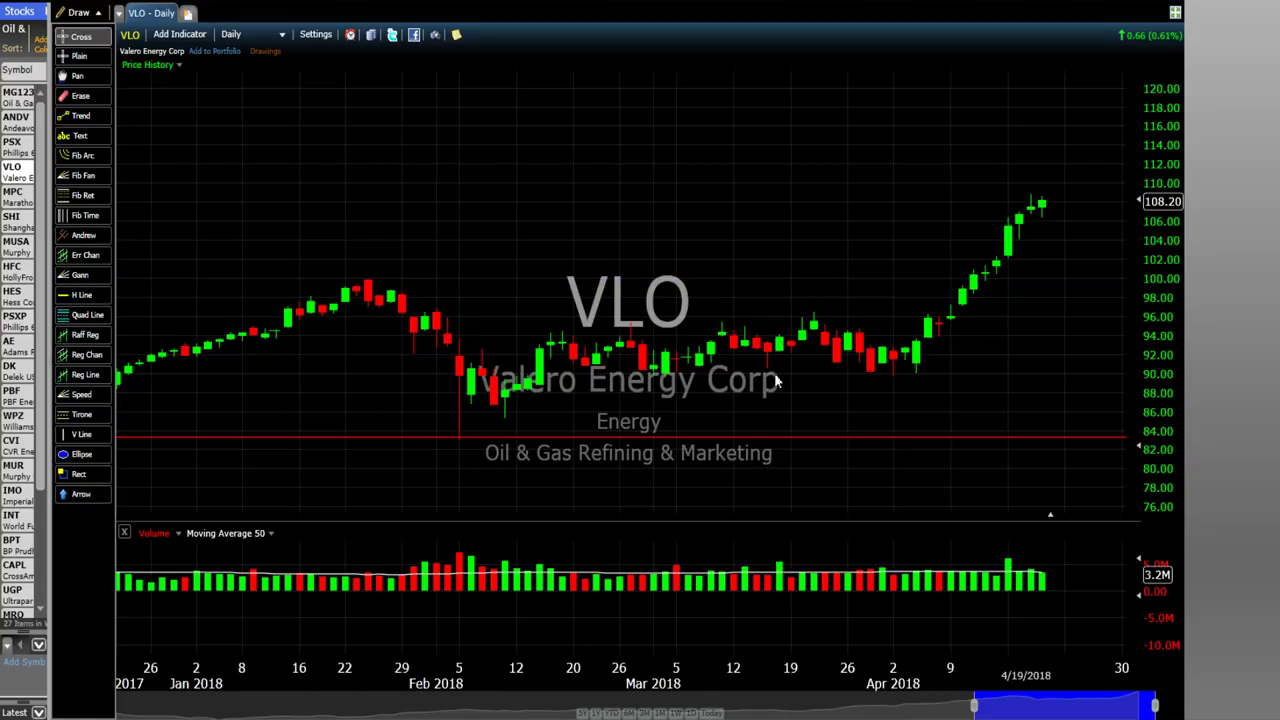
pyautogui.rightClick(778, 436)
pyautogui.click(821, 487)
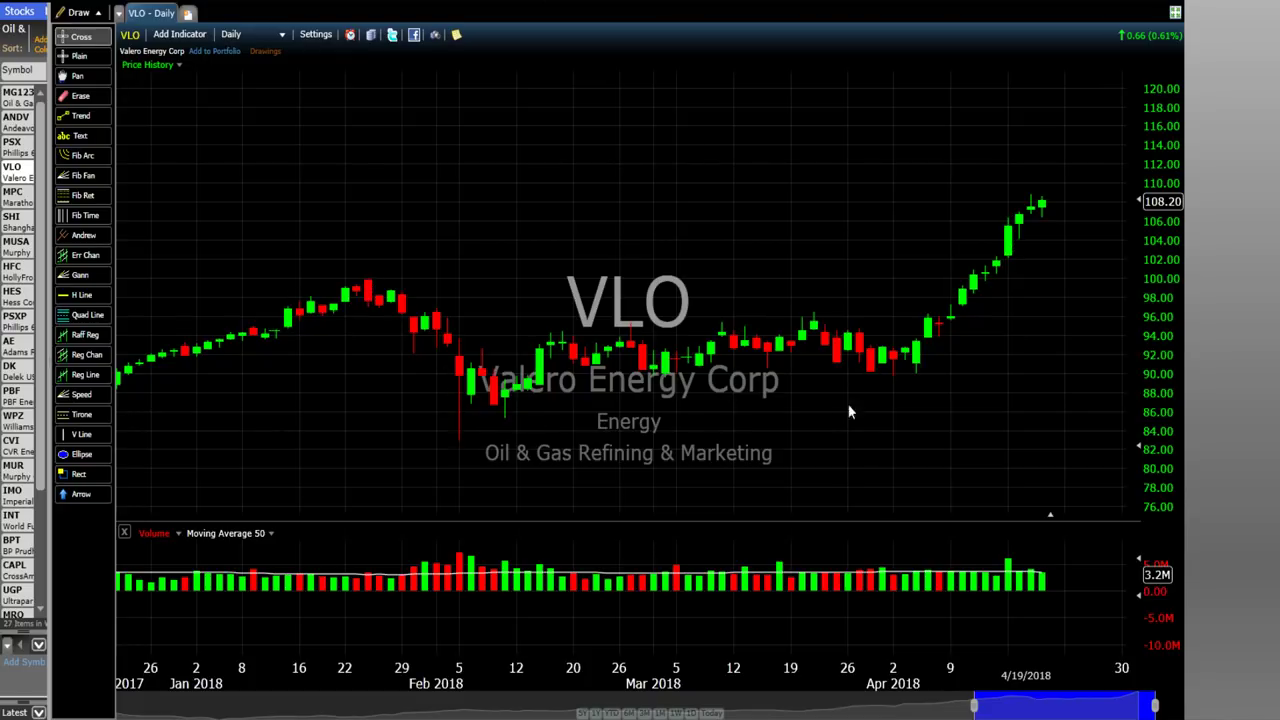
# Step: On the Marathon Petroleum (MPC) chart, remove the horizontal line at 73.50
pyautogui.click(13, 195)
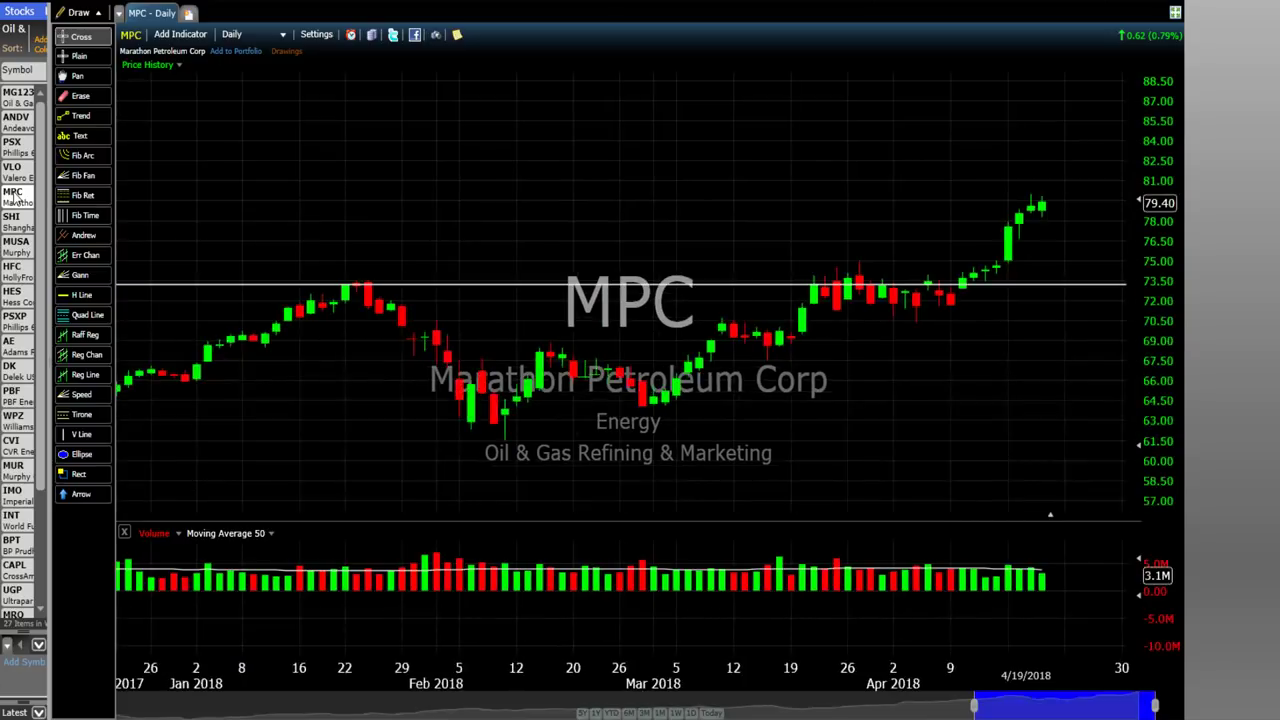
pyautogui.rightClick(716, 287)
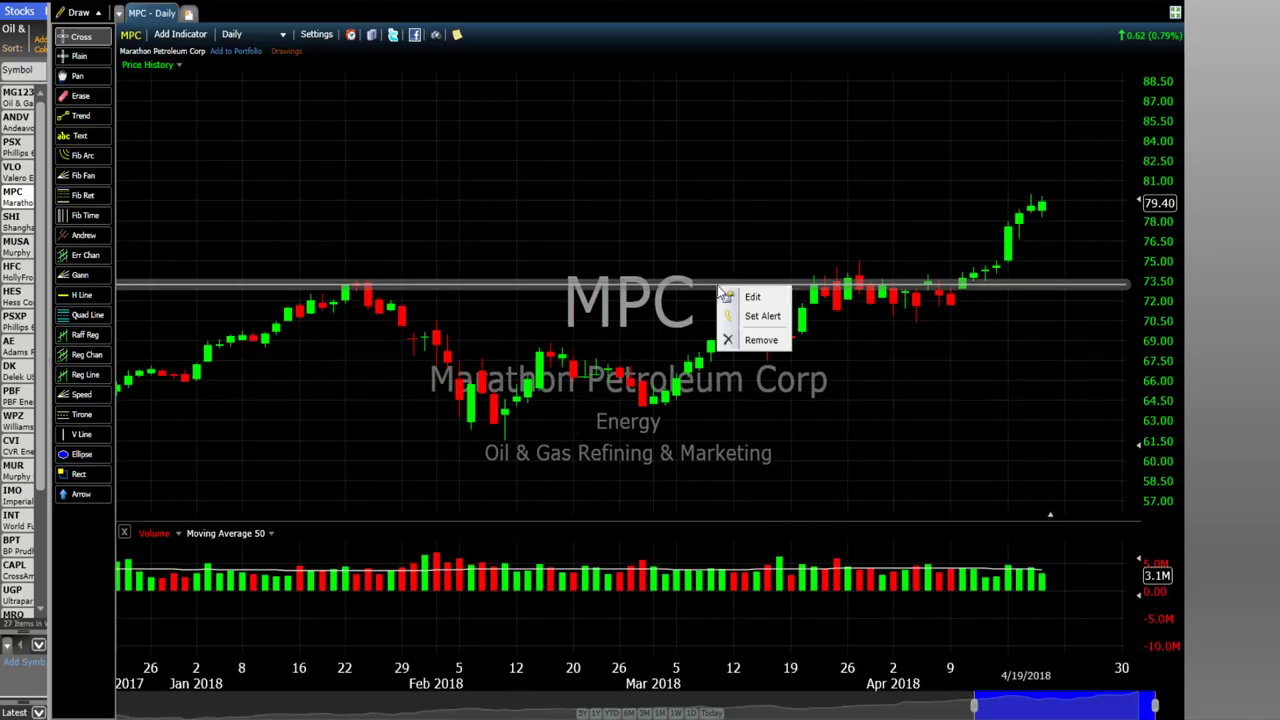
pyautogui.click(758, 339)
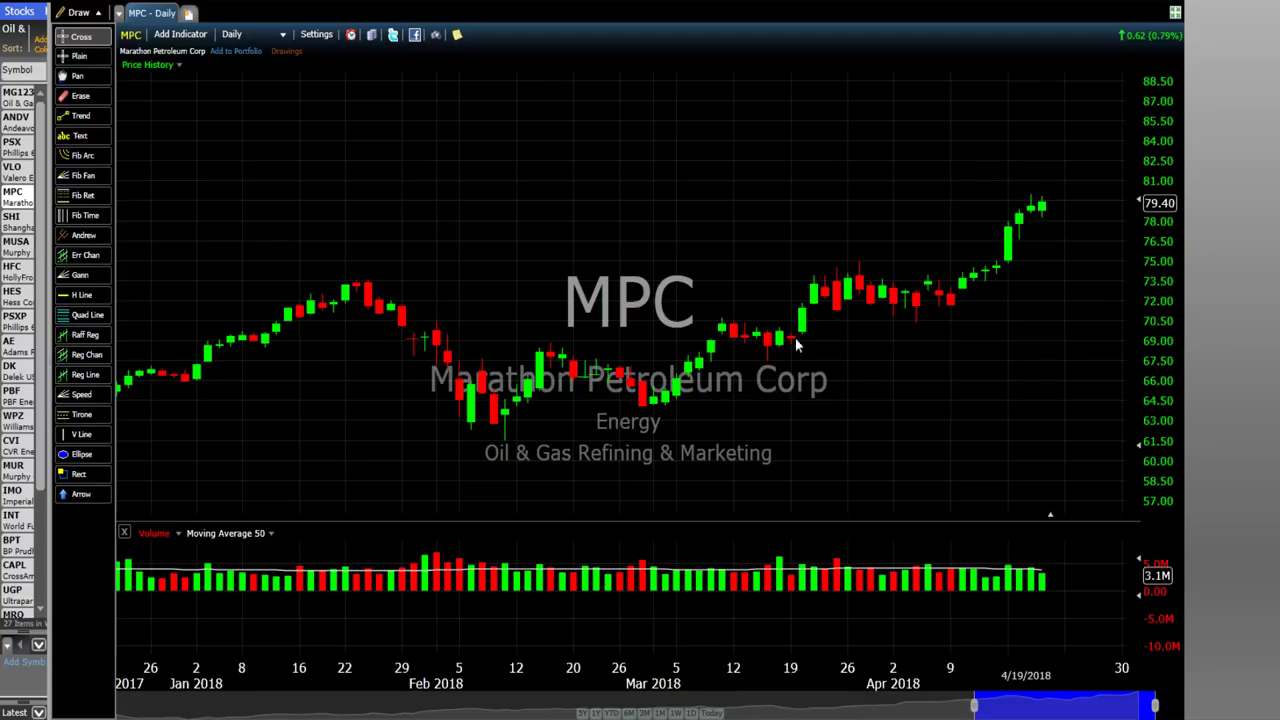
# Step: Pass through the SHI chart to Murphy USA (MUSA) and delete its horizontal line near 70
pyautogui.click(12, 224)
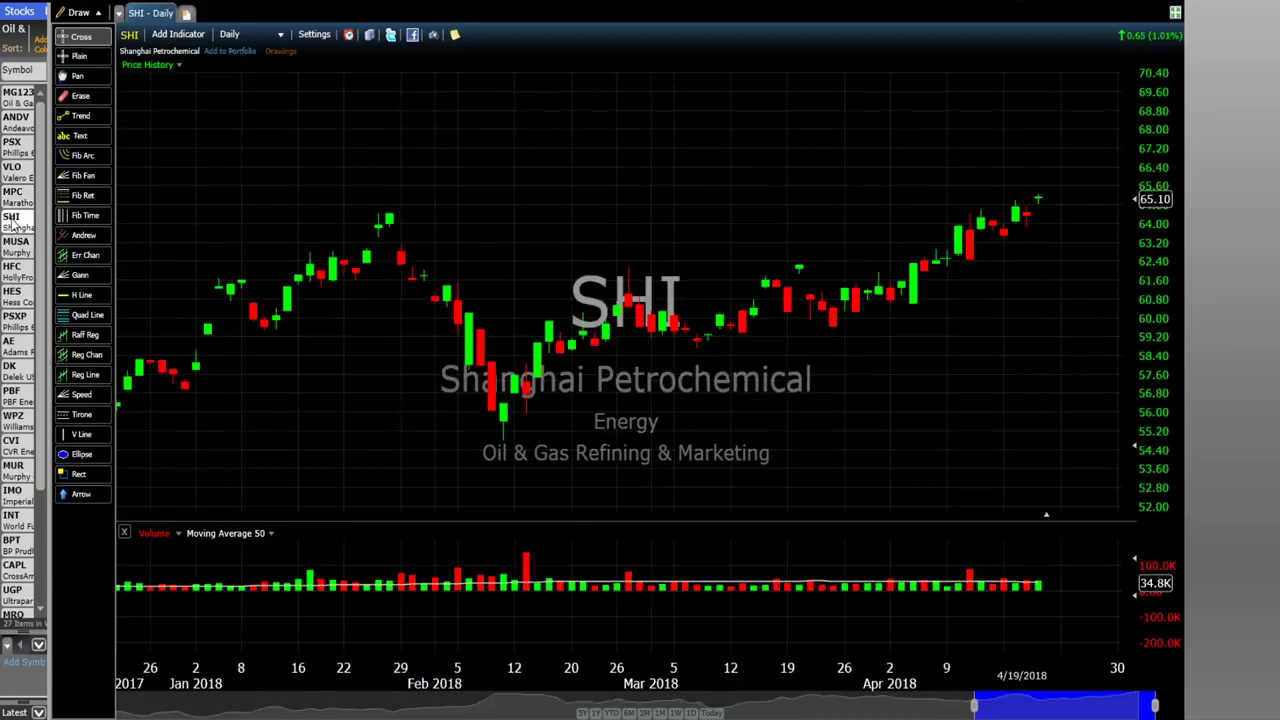
pyautogui.click(15, 250)
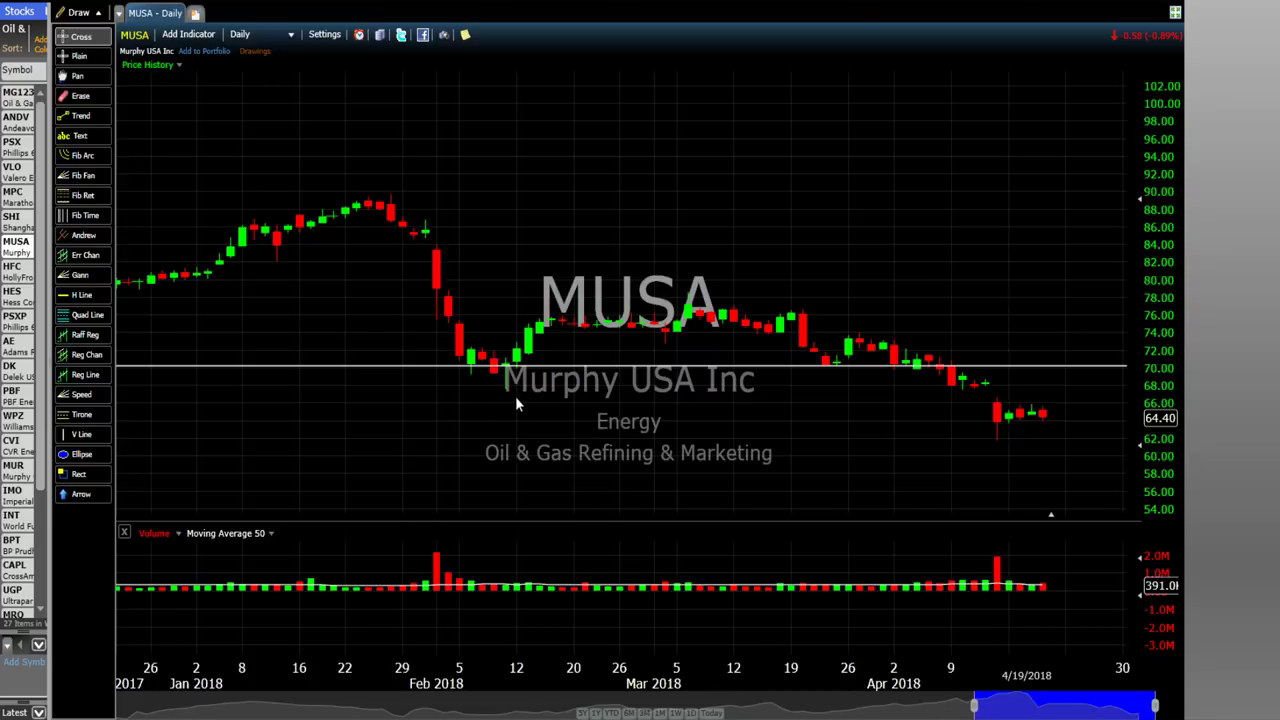
pyautogui.rightClick(768, 367)
pyautogui.click(814, 428)
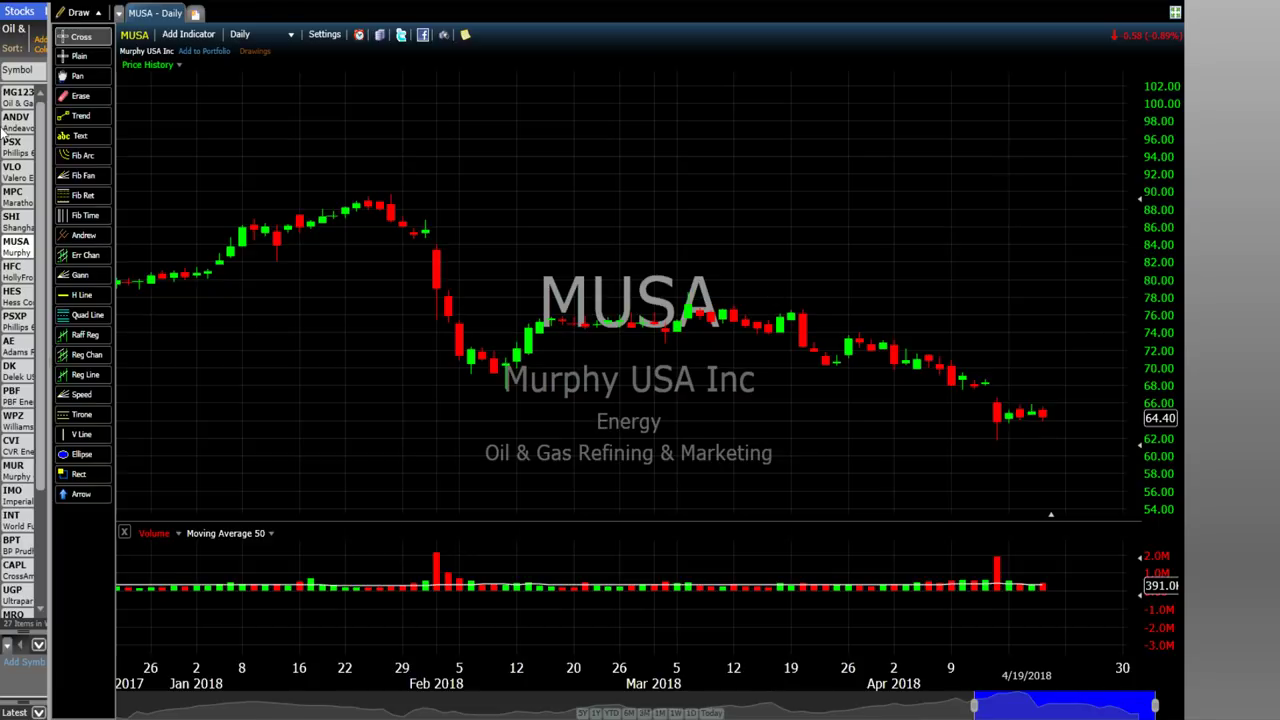
# Step: Compare the MUSA chart against the MG123 group chart several times, ending on HollyFrontier (HFC)
pyautogui.click(19, 102)
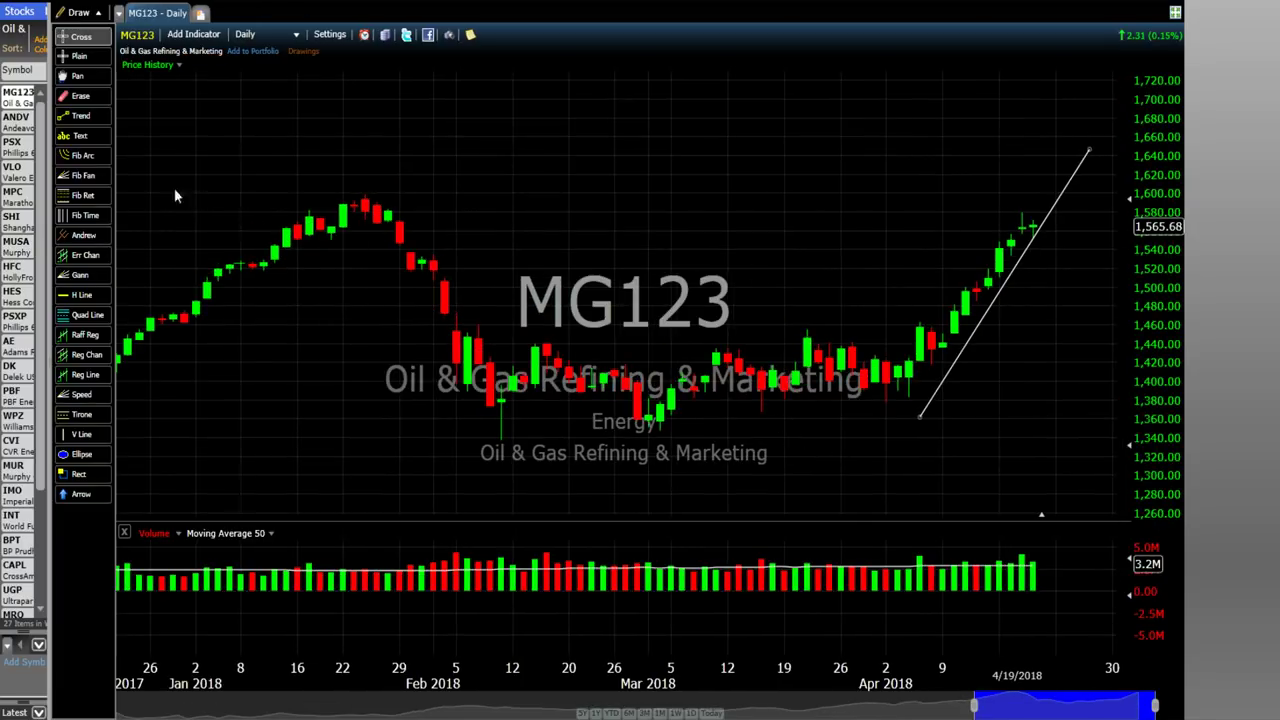
pyautogui.click(17, 245)
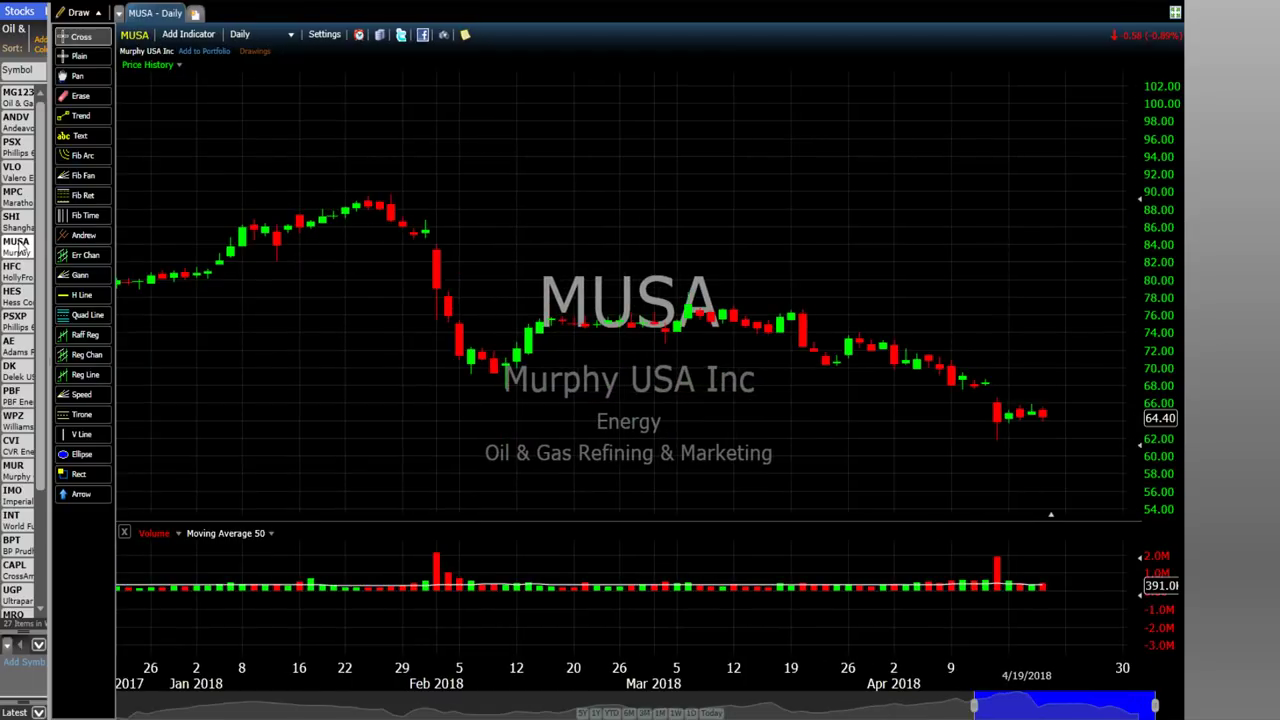
pyautogui.click(24, 97)
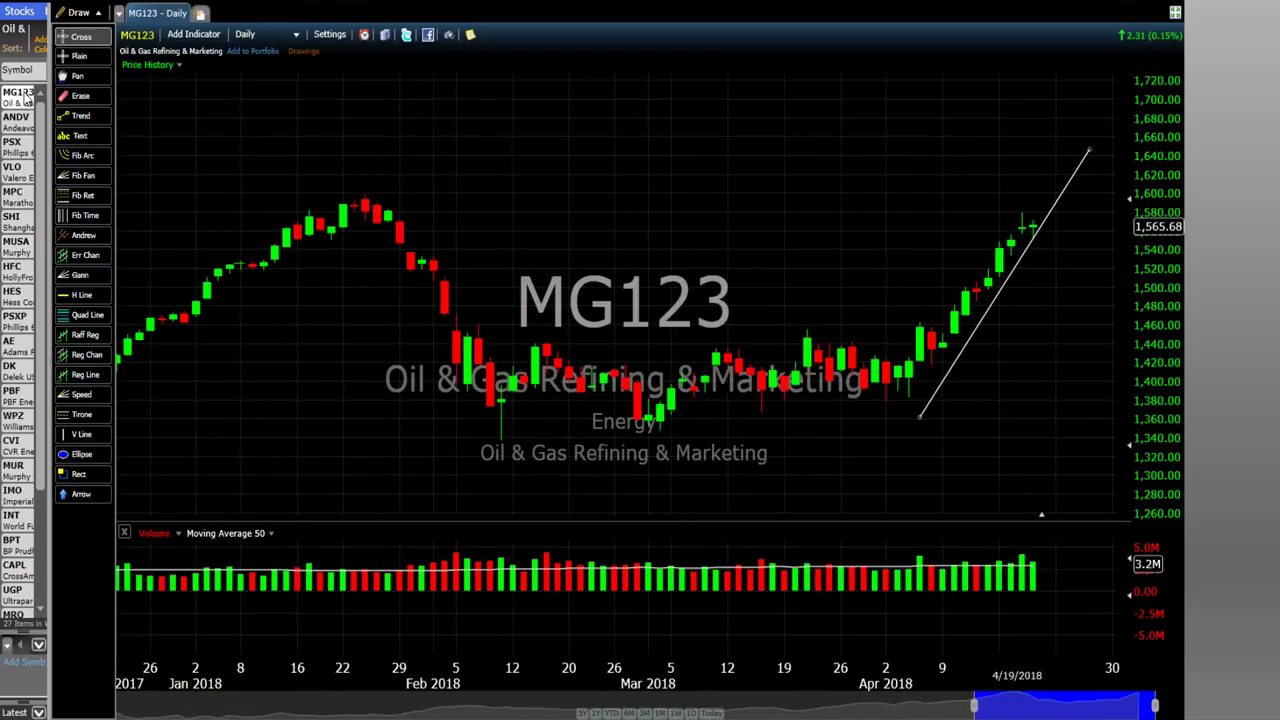
pyautogui.click(16, 253)
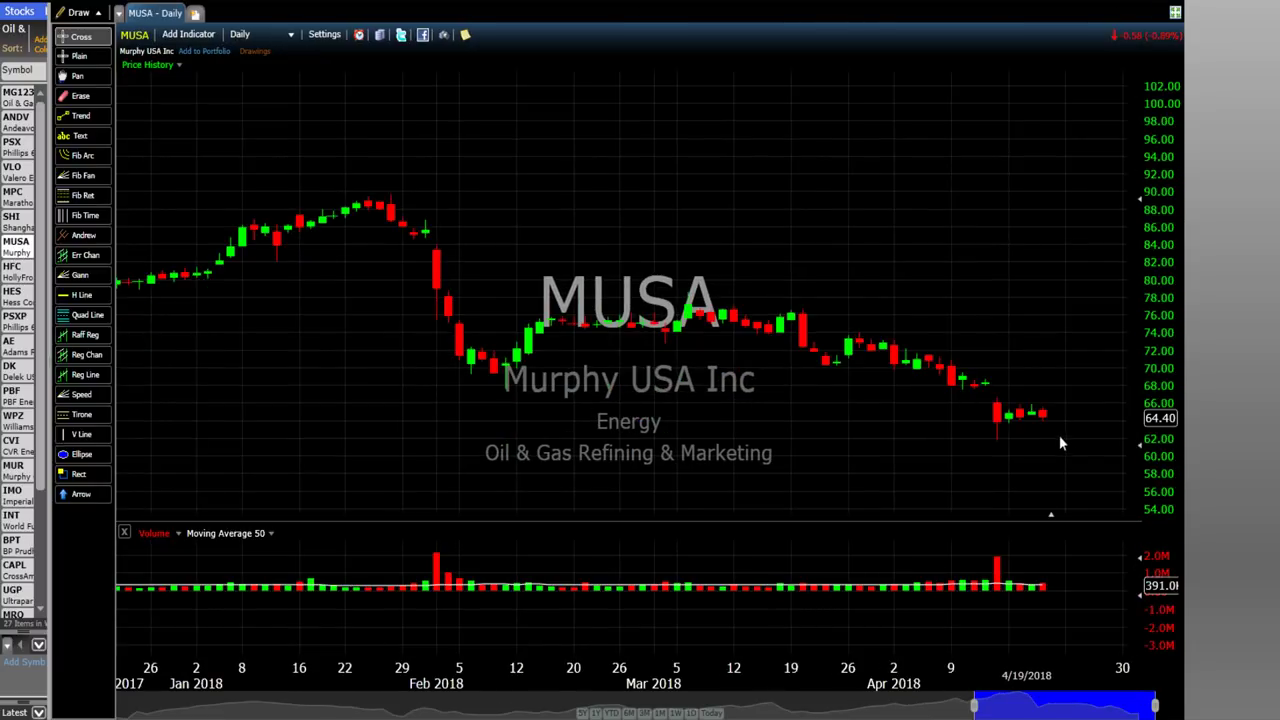
pyautogui.click(18, 96)
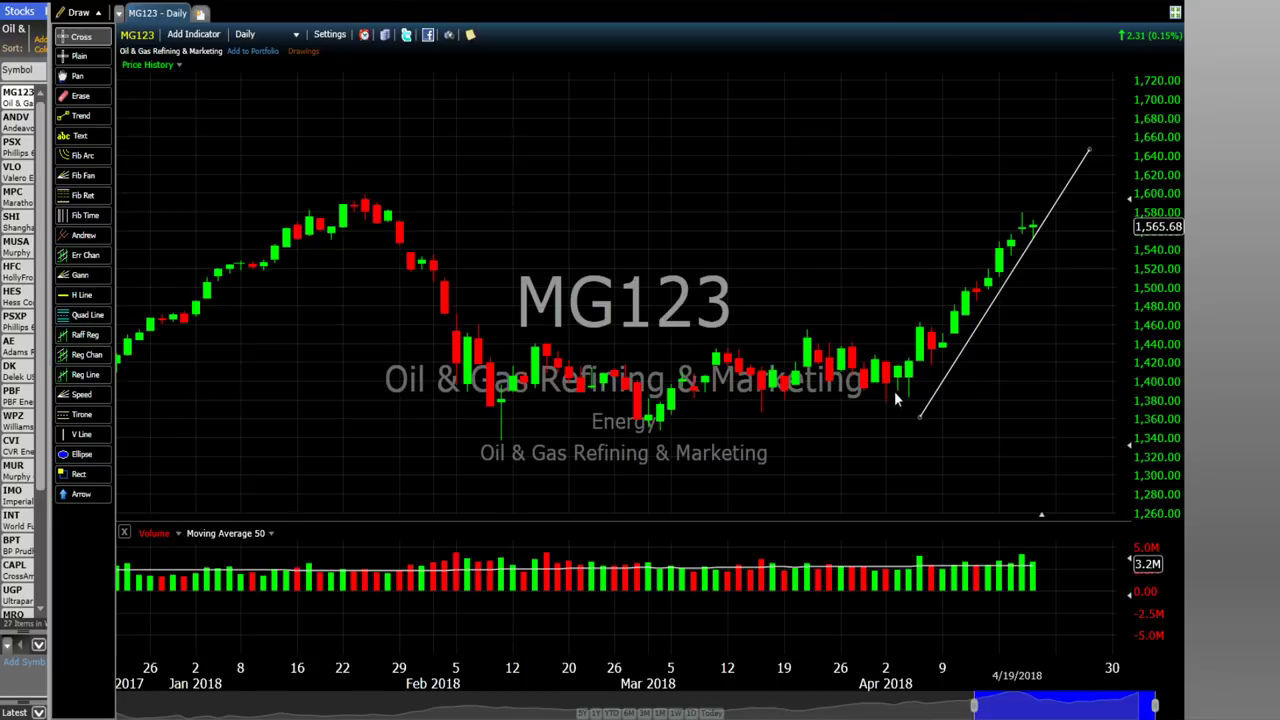
pyautogui.click(21, 246)
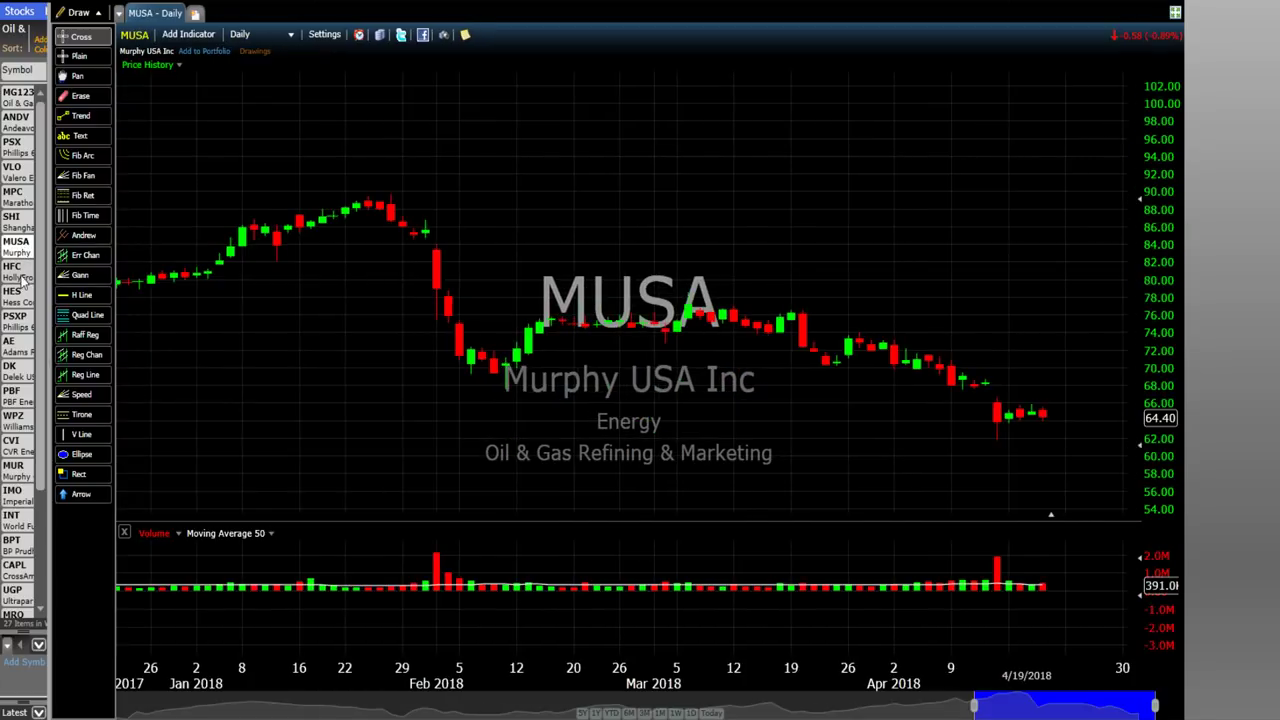
pyautogui.click(21, 272)
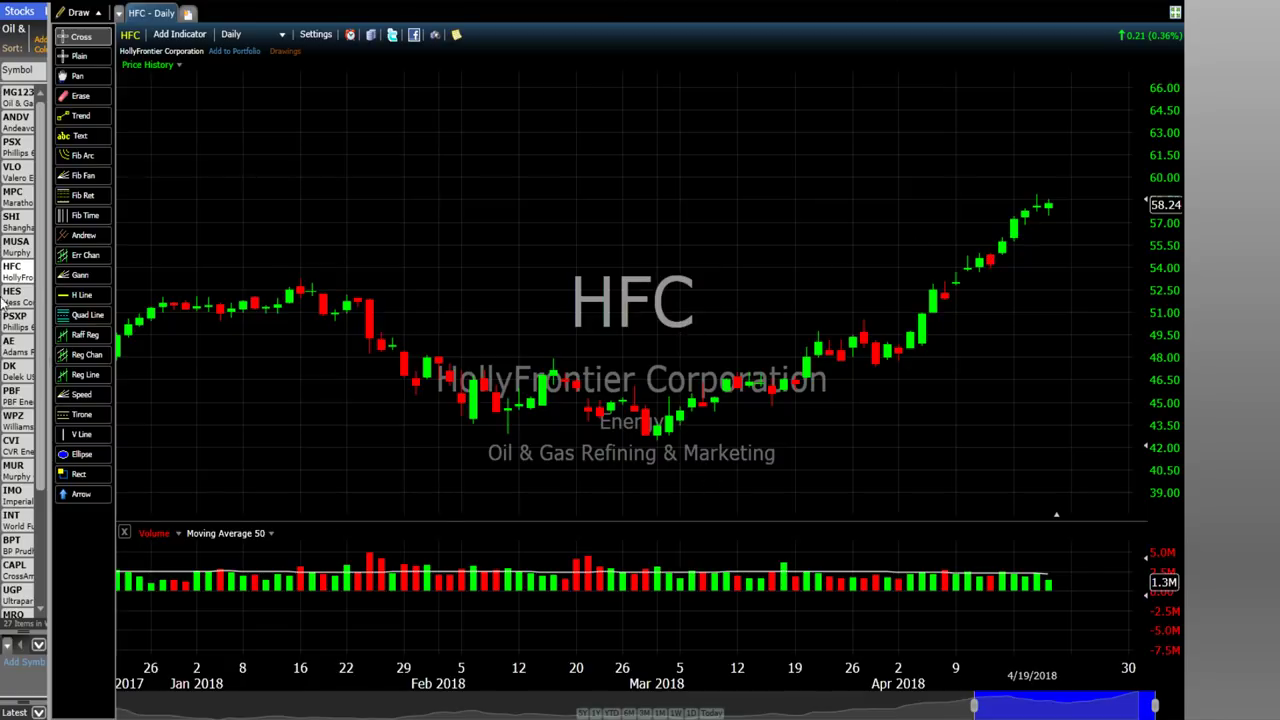
# Step: Browse the MUSA, HFC, HES, PSXP, AE, DK, PBF and WPZ daily charts
pyautogui.click(22, 250)
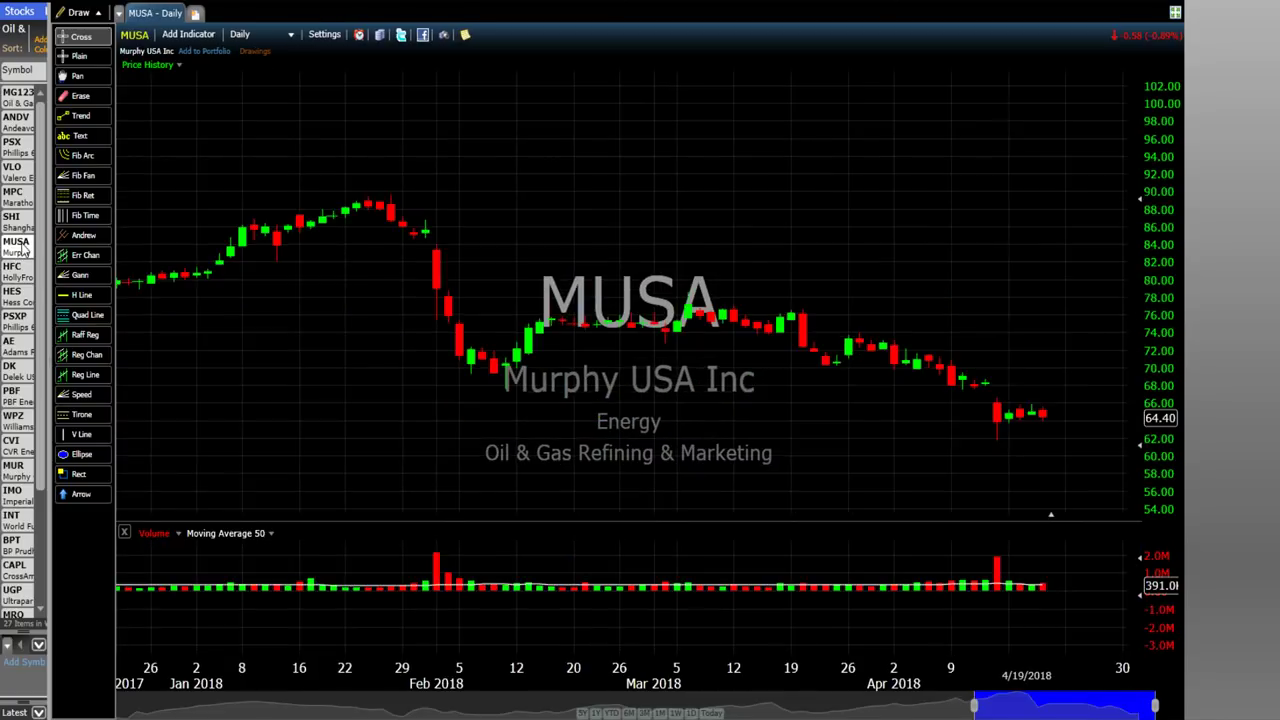
pyautogui.click(18, 271)
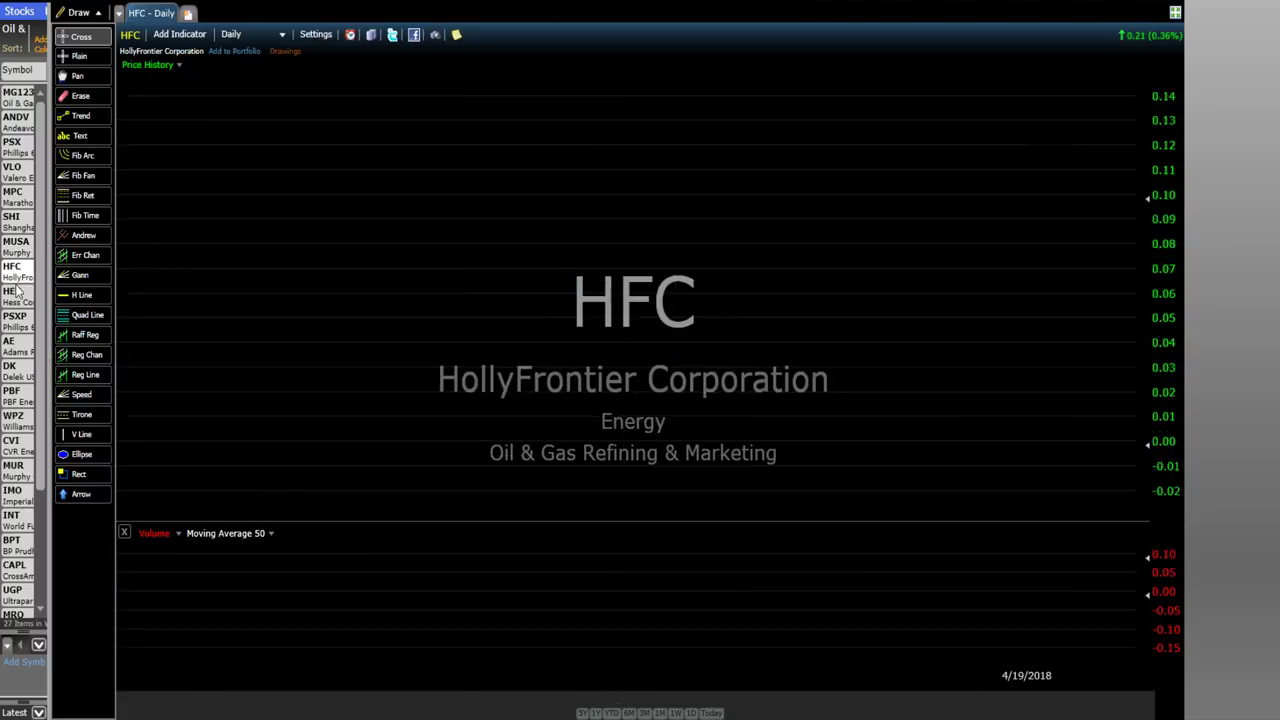
pyautogui.click(16, 296)
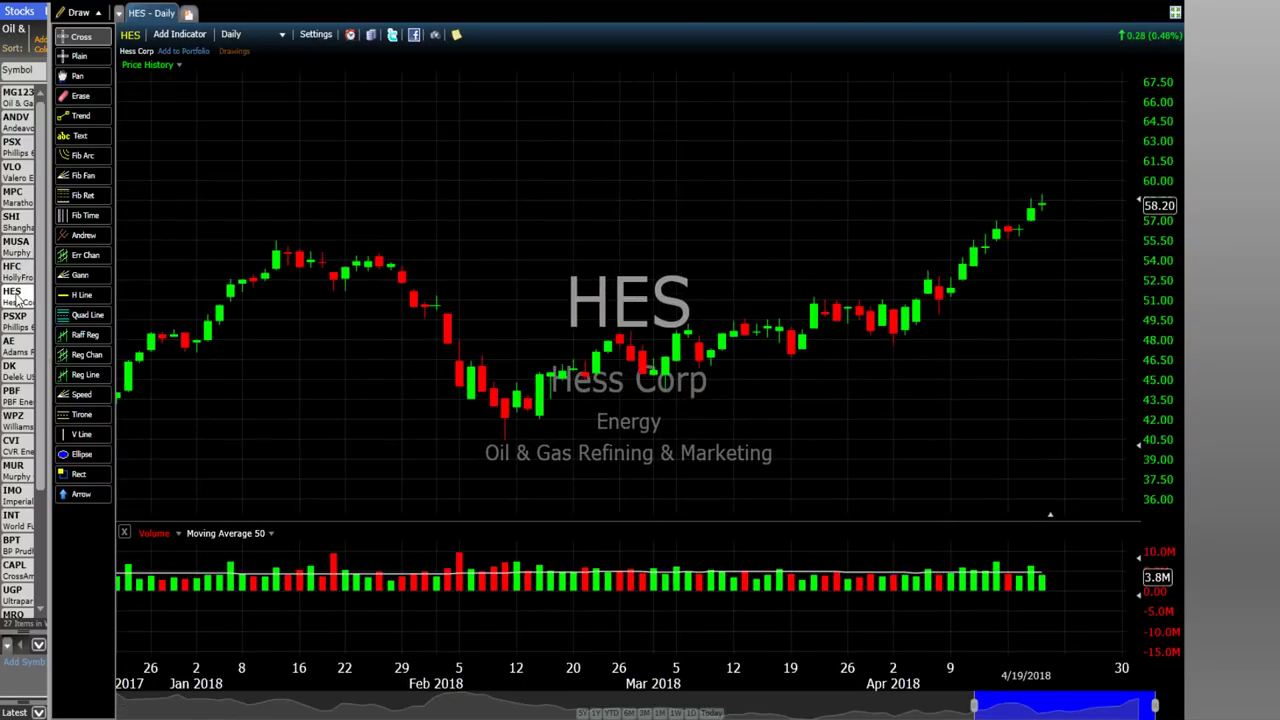
pyautogui.click(14, 320)
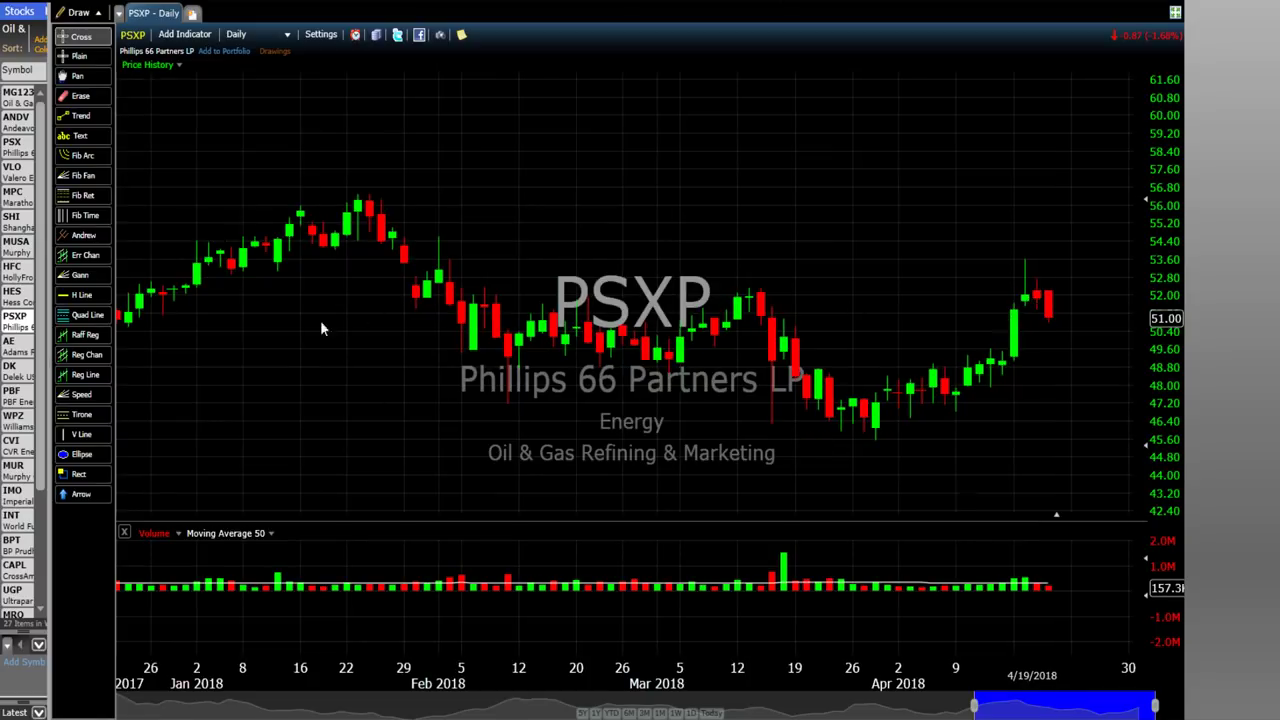
pyautogui.click(12, 350)
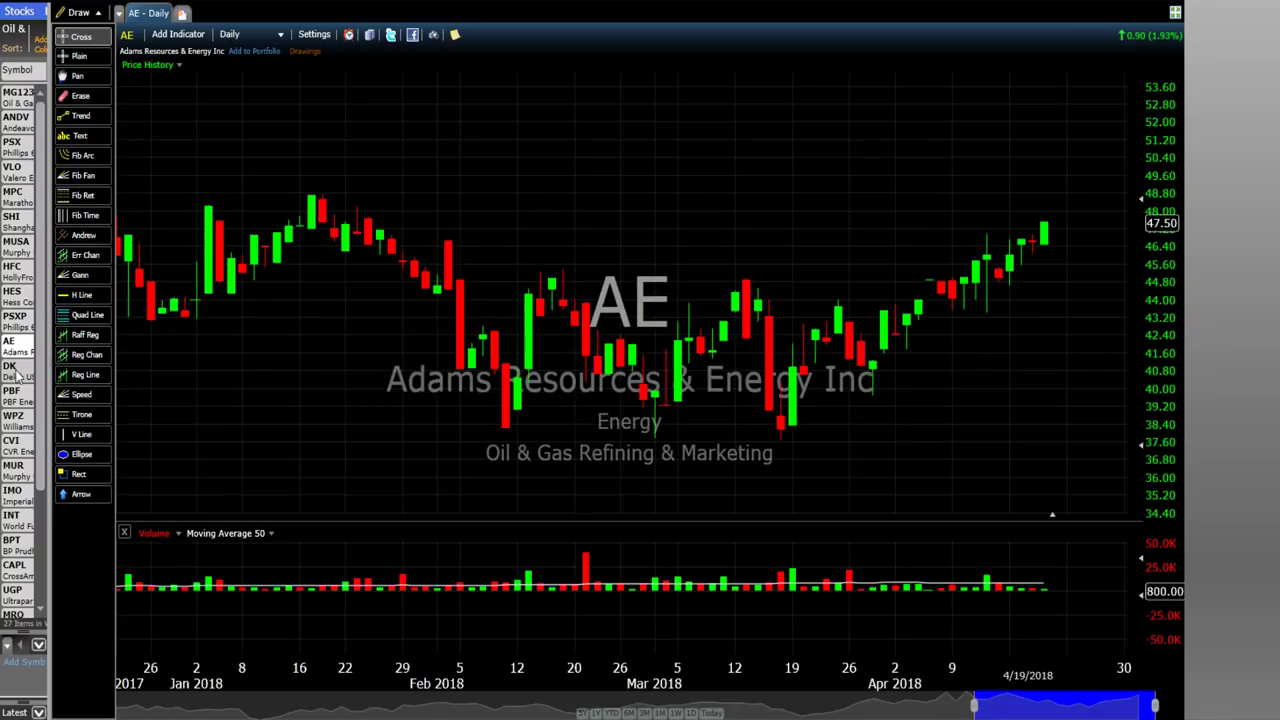
pyautogui.click(14, 372)
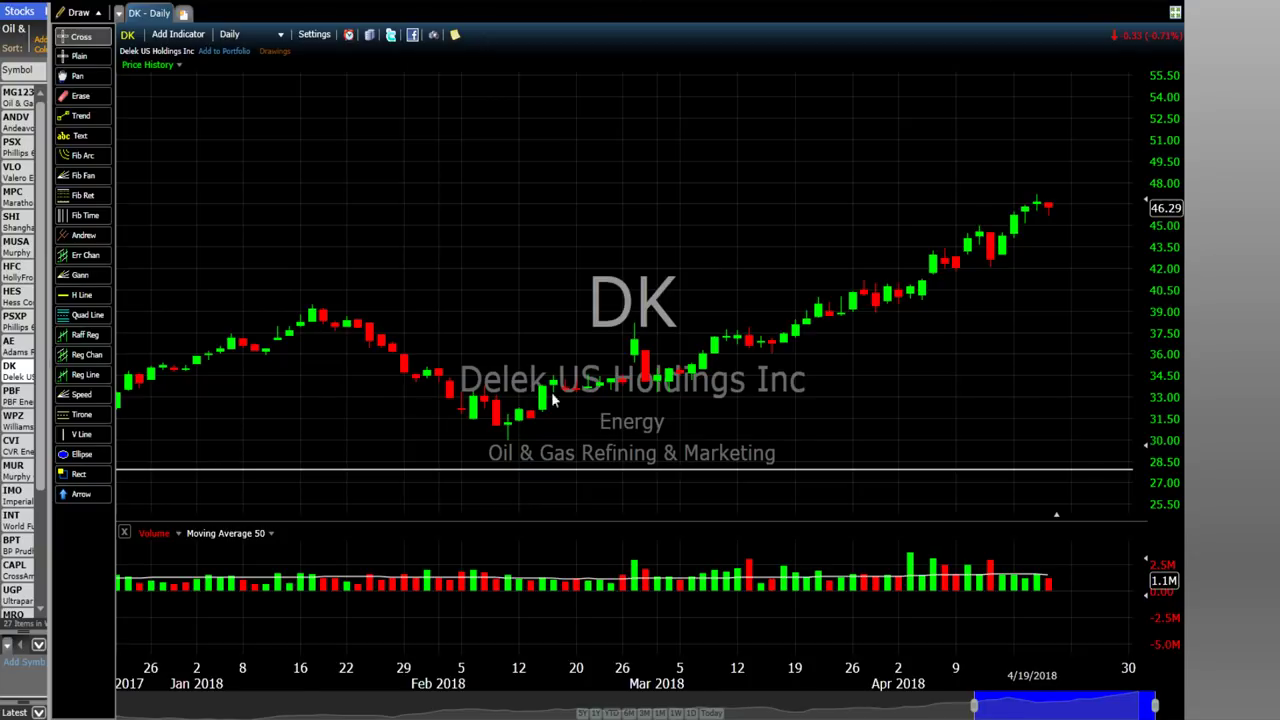
pyautogui.moveTo(512, 452)
pyautogui.click(12, 396)
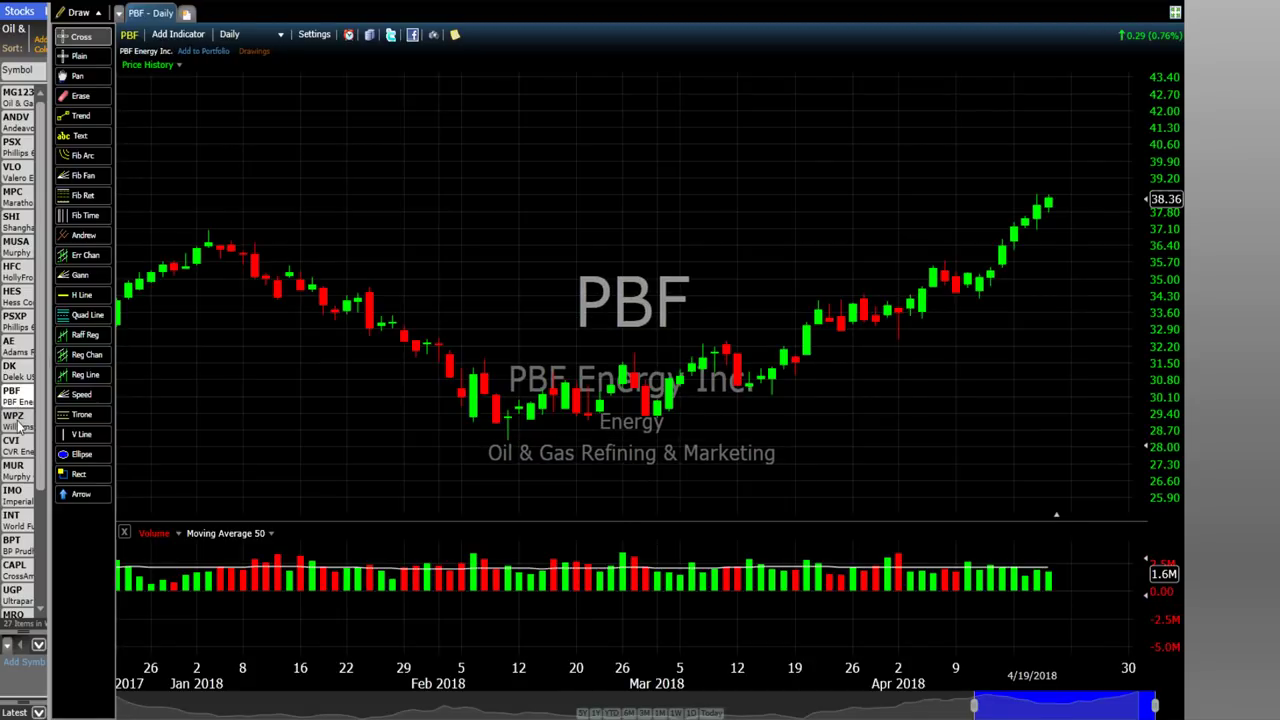
pyautogui.click(16, 418)
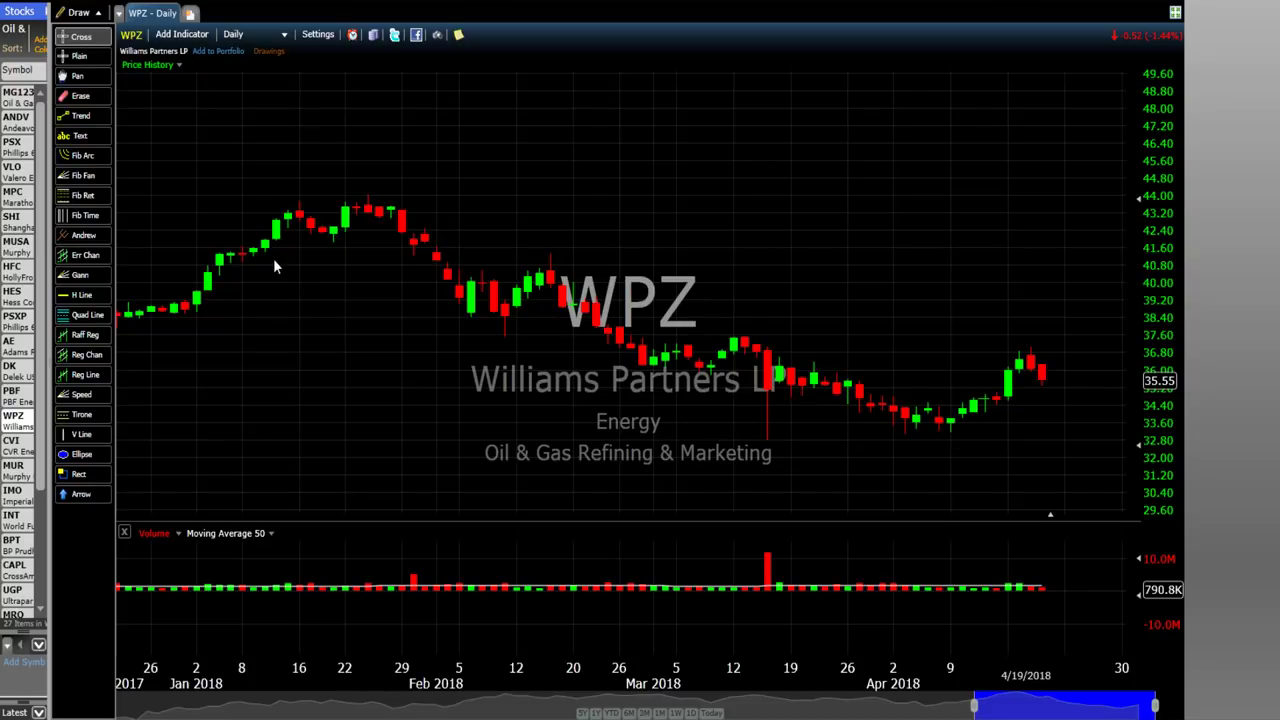
# Step: View the CVI, MUR, IMO, INT and BPT daily charts in turn
pyautogui.click(13, 446)
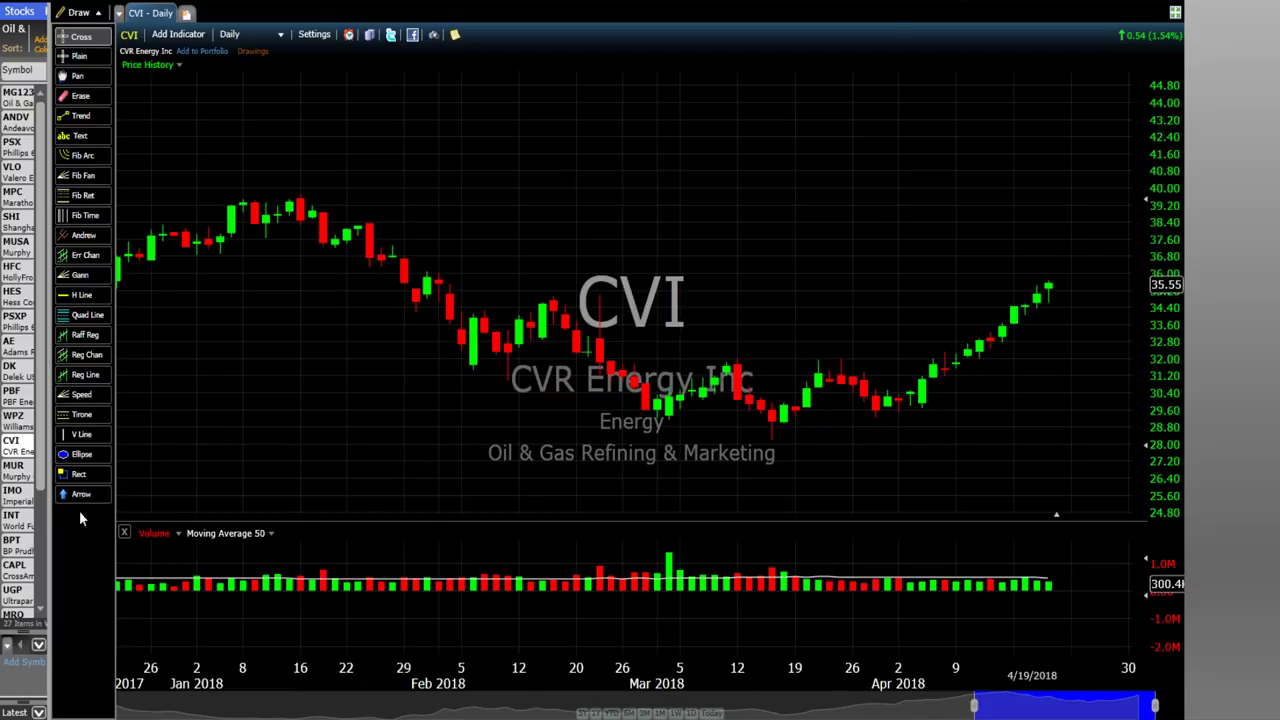
pyautogui.click(15, 471)
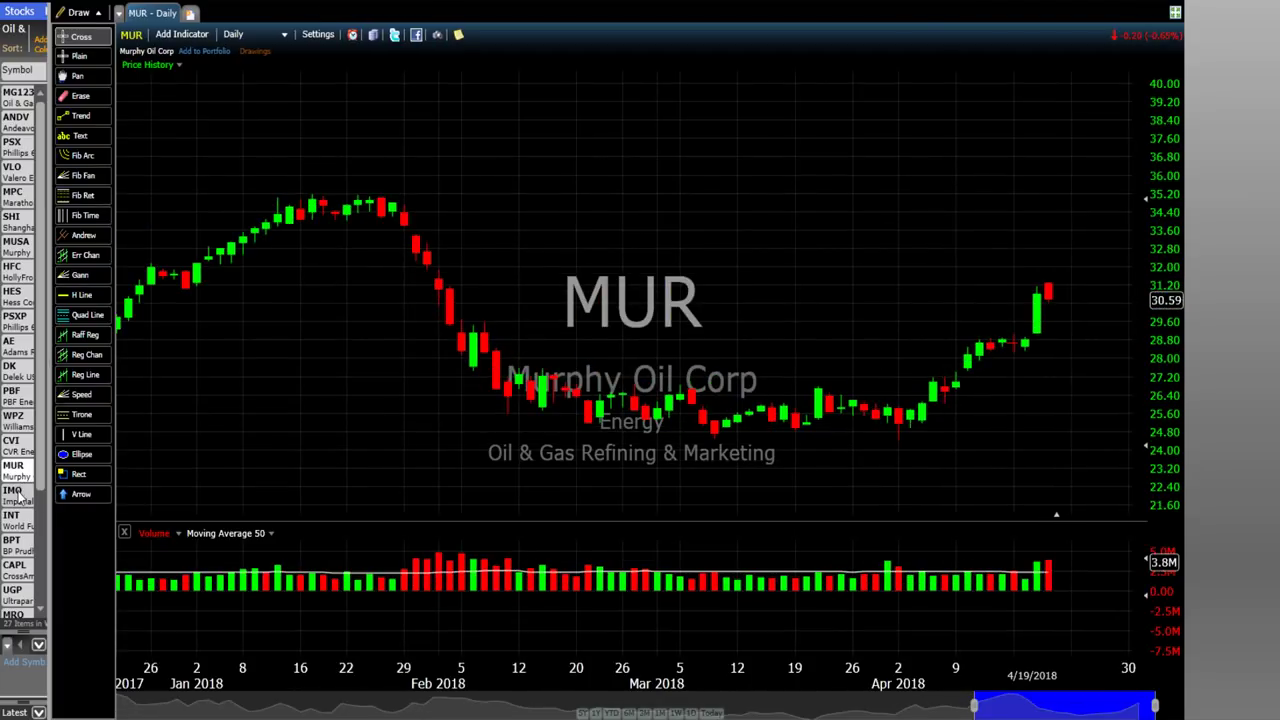
pyautogui.click(15, 493)
pyautogui.click(17, 520)
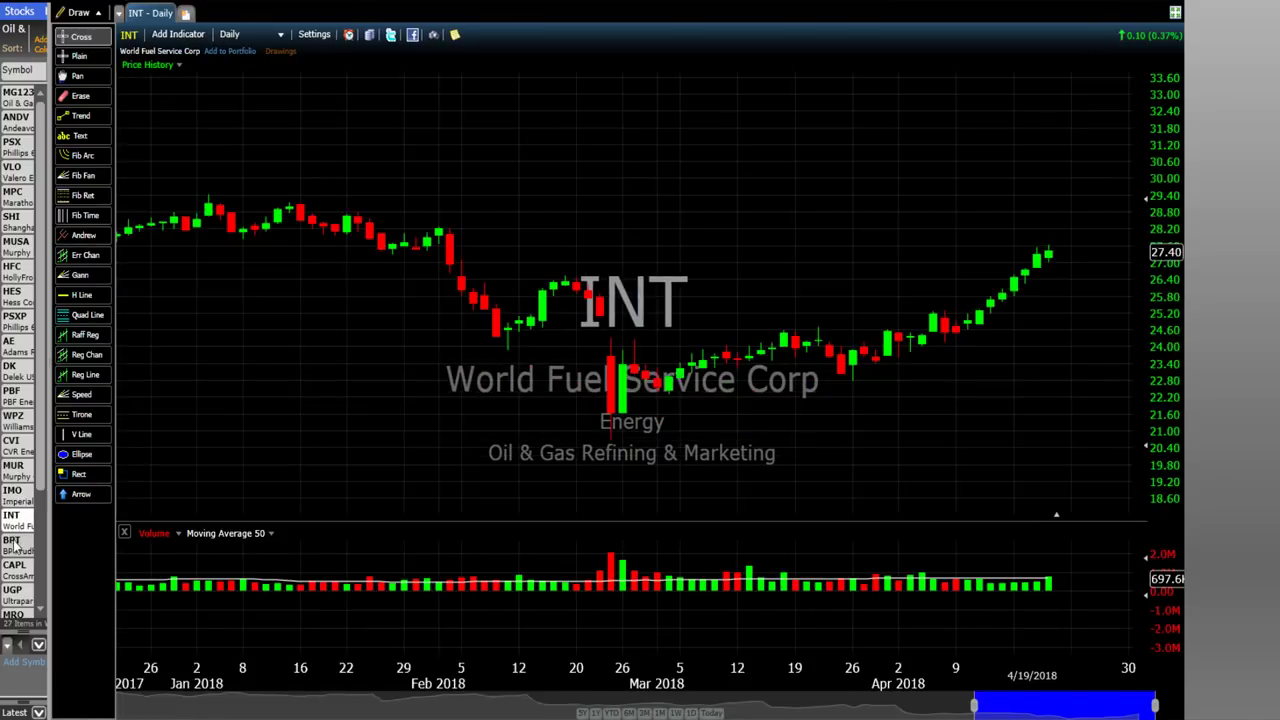
pyautogui.click(14, 545)
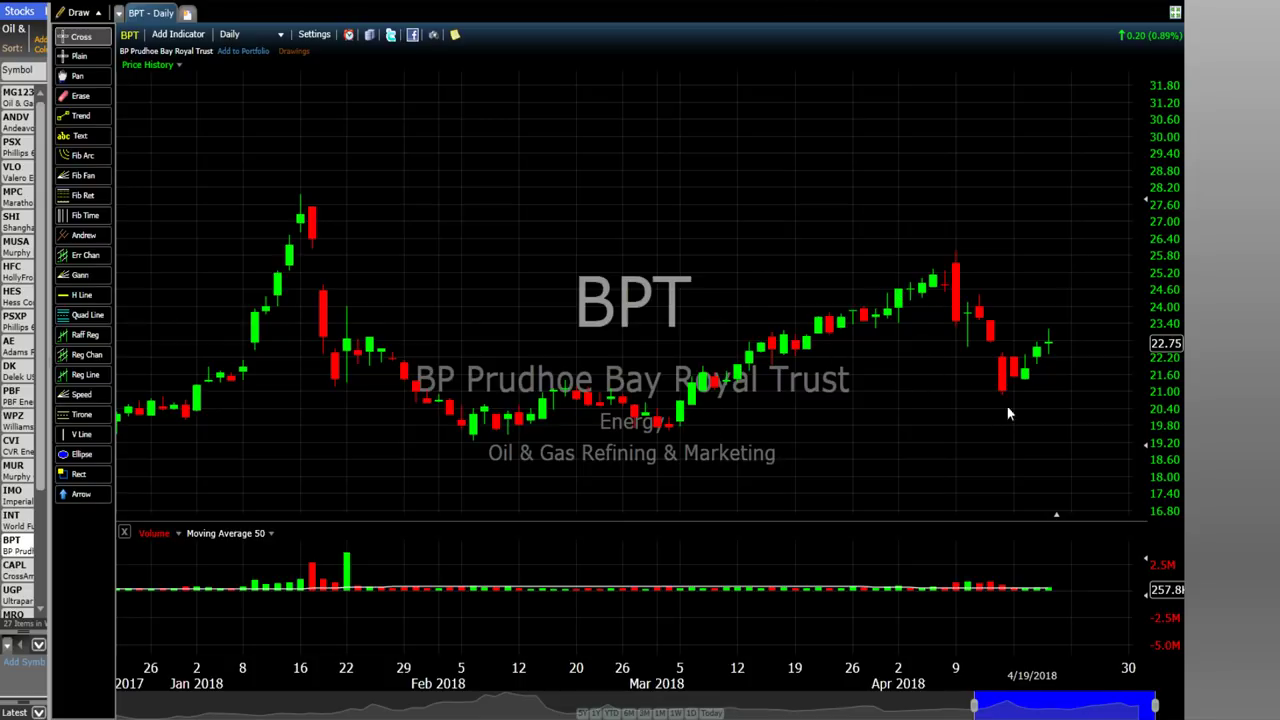
# Step: Review the CAPL chart, then study the UGP daily chart around the 1/25 candle, selecting H Line
pyautogui.scroll(-2, 42, 462)
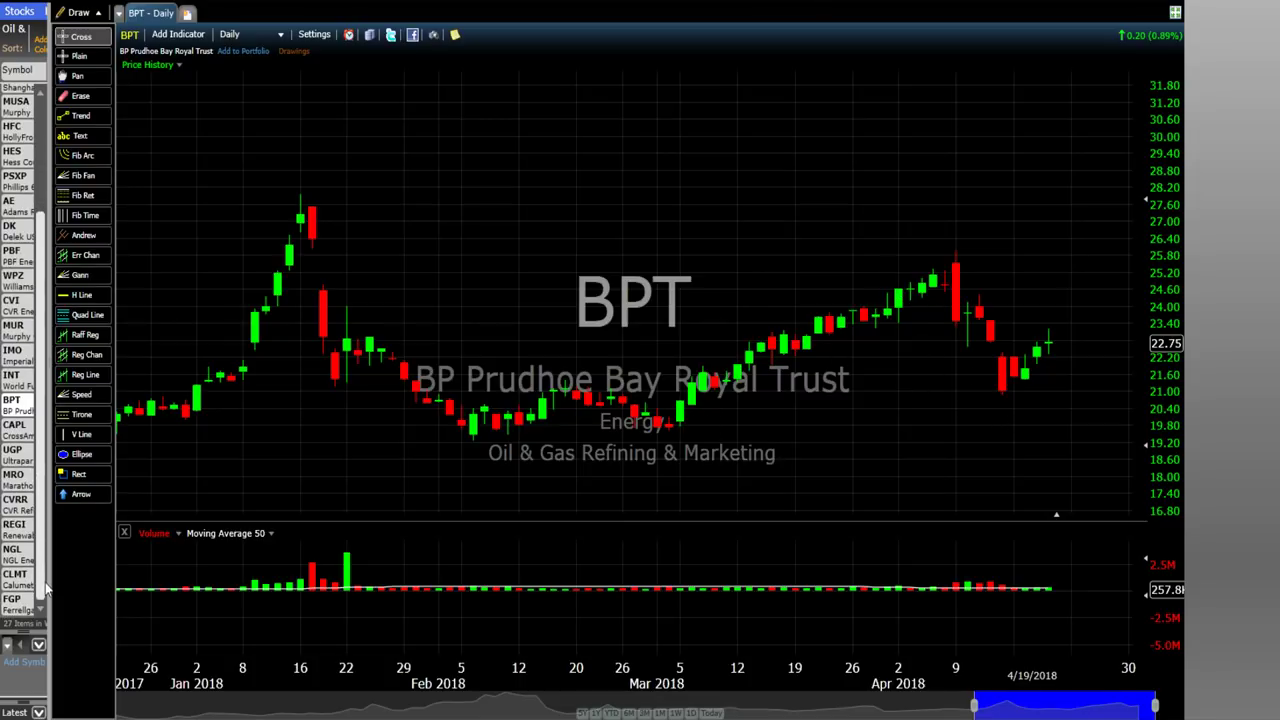
pyautogui.click(19, 431)
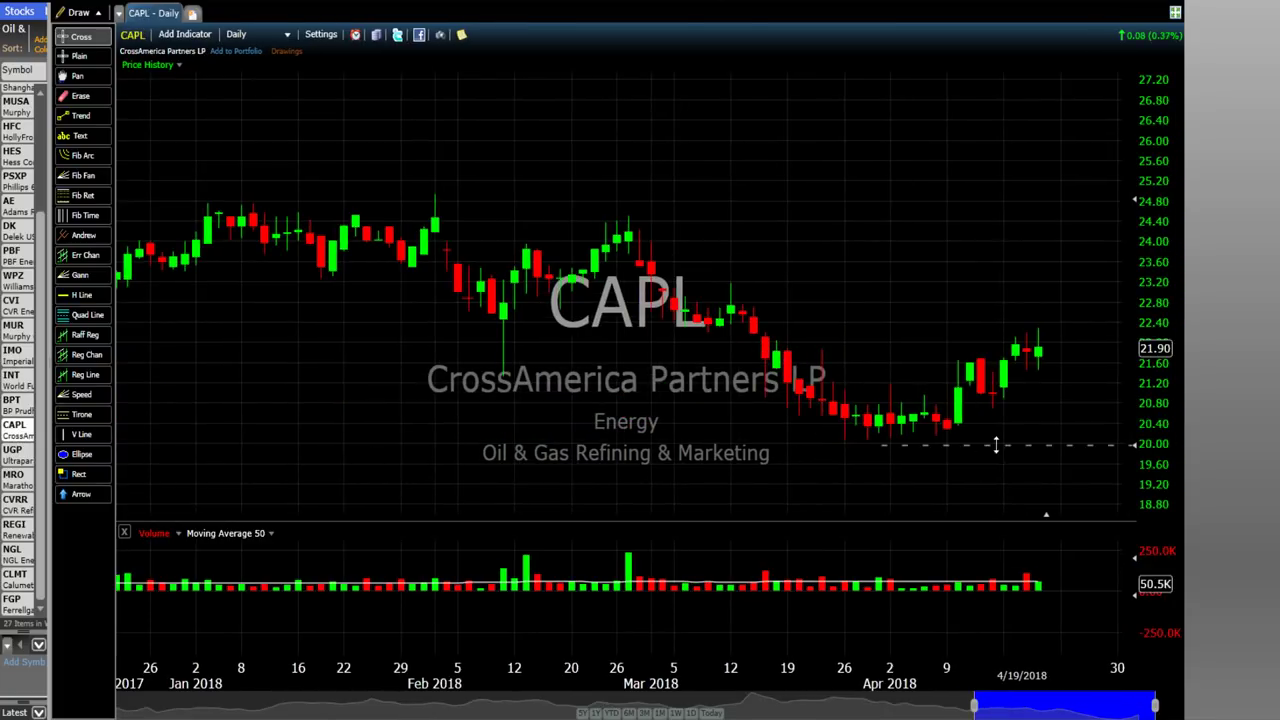
pyautogui.click(17, 454)
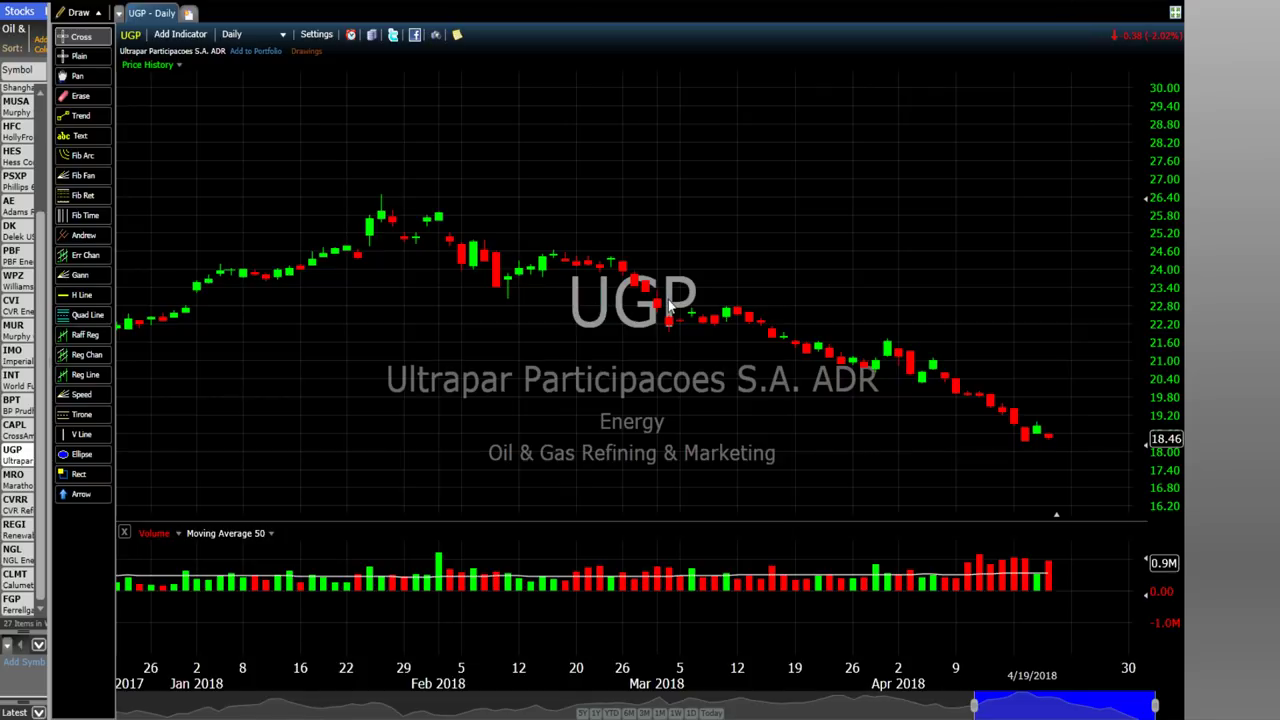
pyautogui.moveTo(385, 241)
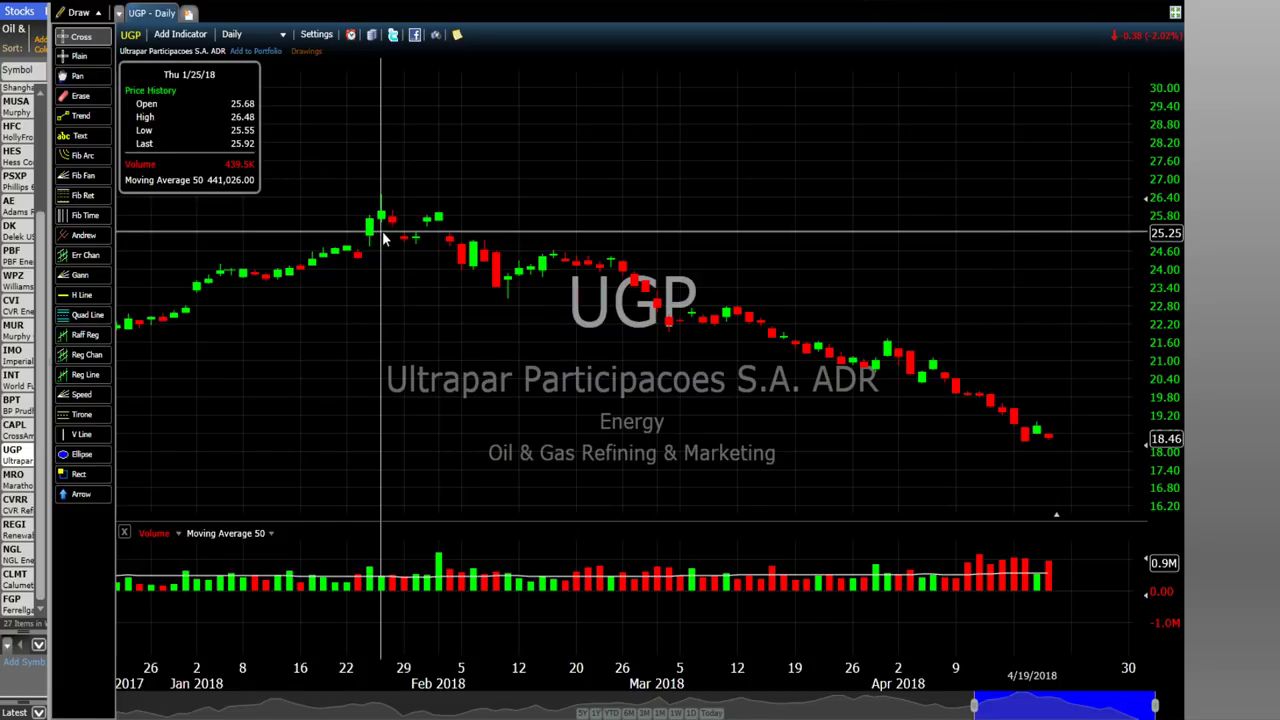
pyautogui.moveTo(383, 237); pyautogui.dragTo(384, 238)
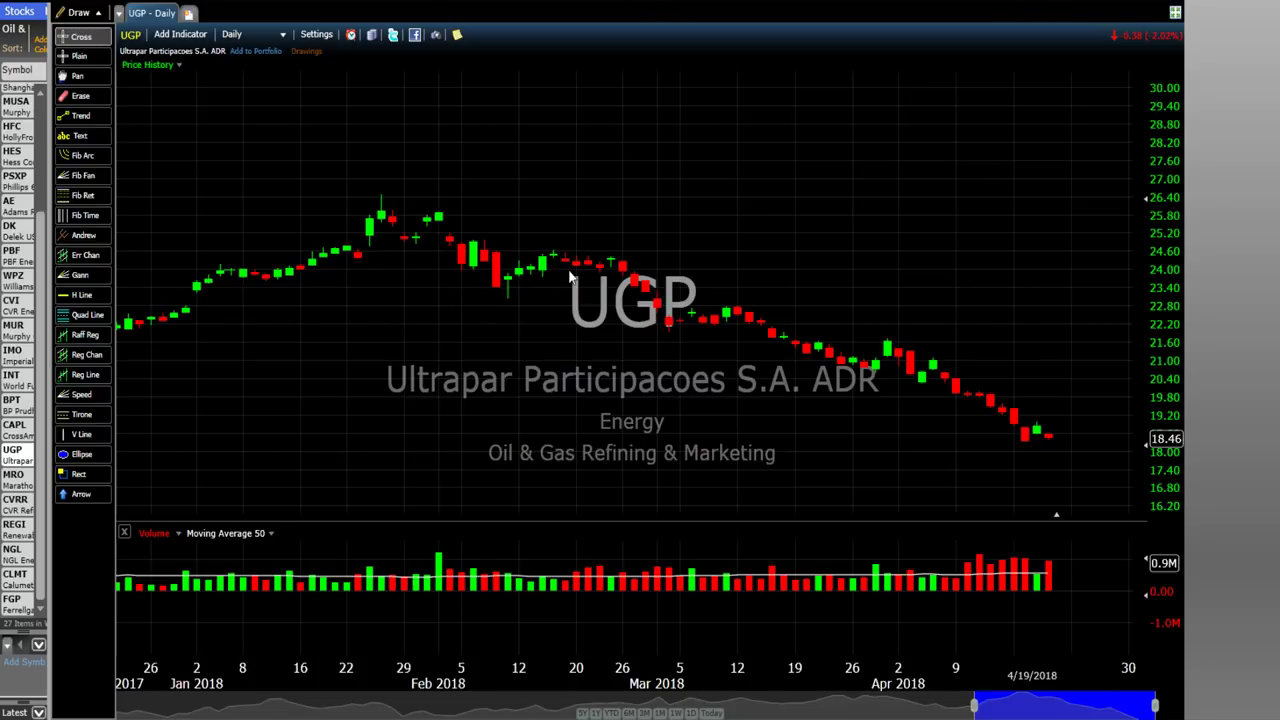
pyautogui.click(63, 298)
# Step: Draw a green horizontal line on UGP at the late-January high near 25.85
pyautogui.click(401, 215)
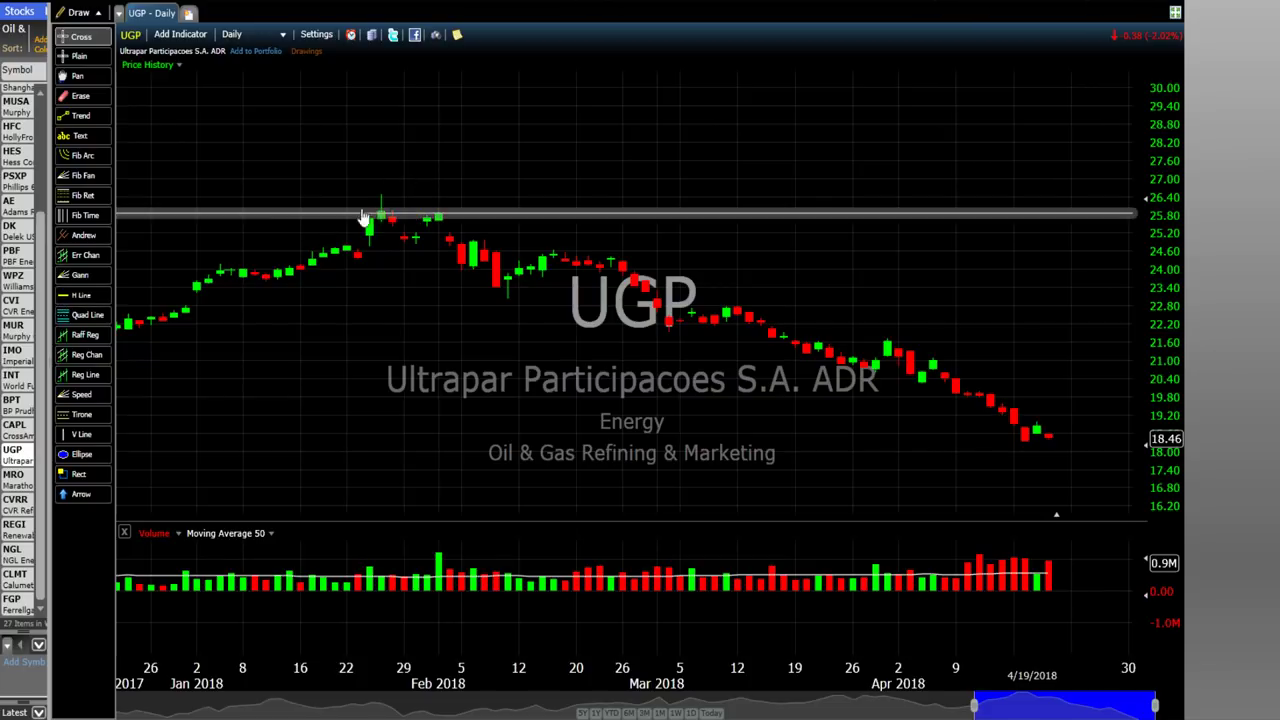
pyautogui.rightClick(501, 215)
pyautogui.click(537, 223)
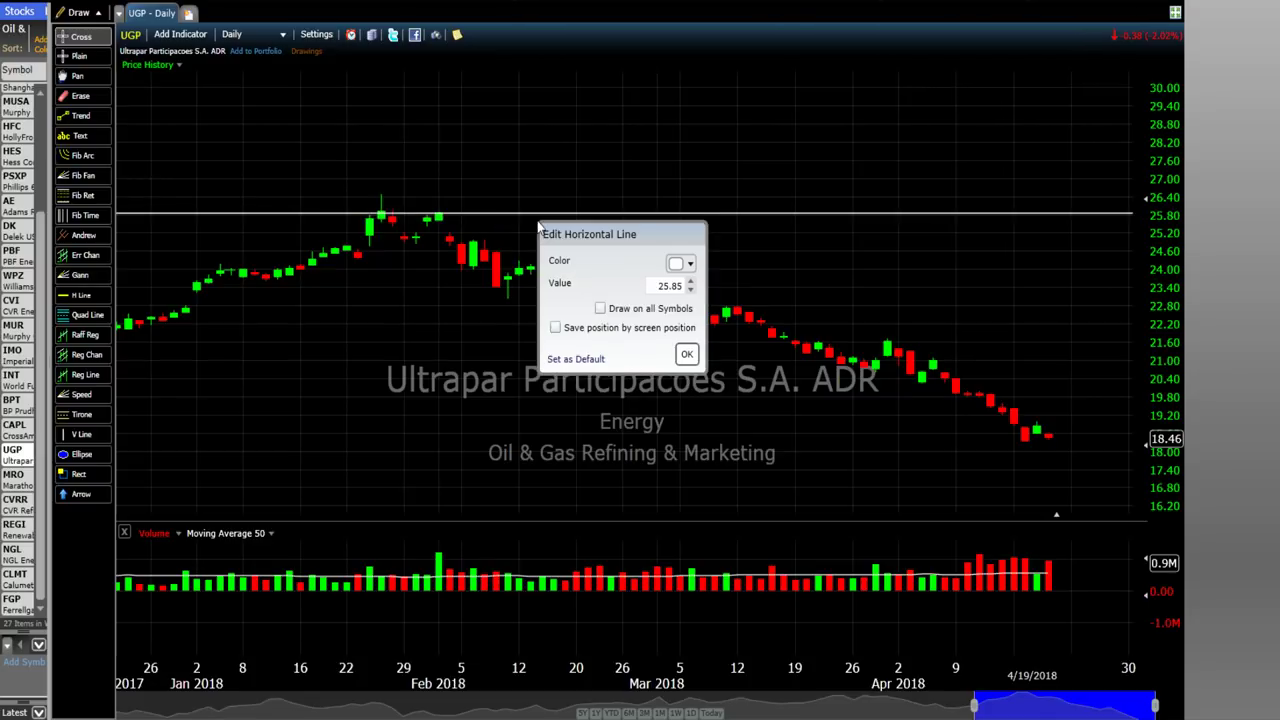
pyautogui.click(688, 264)
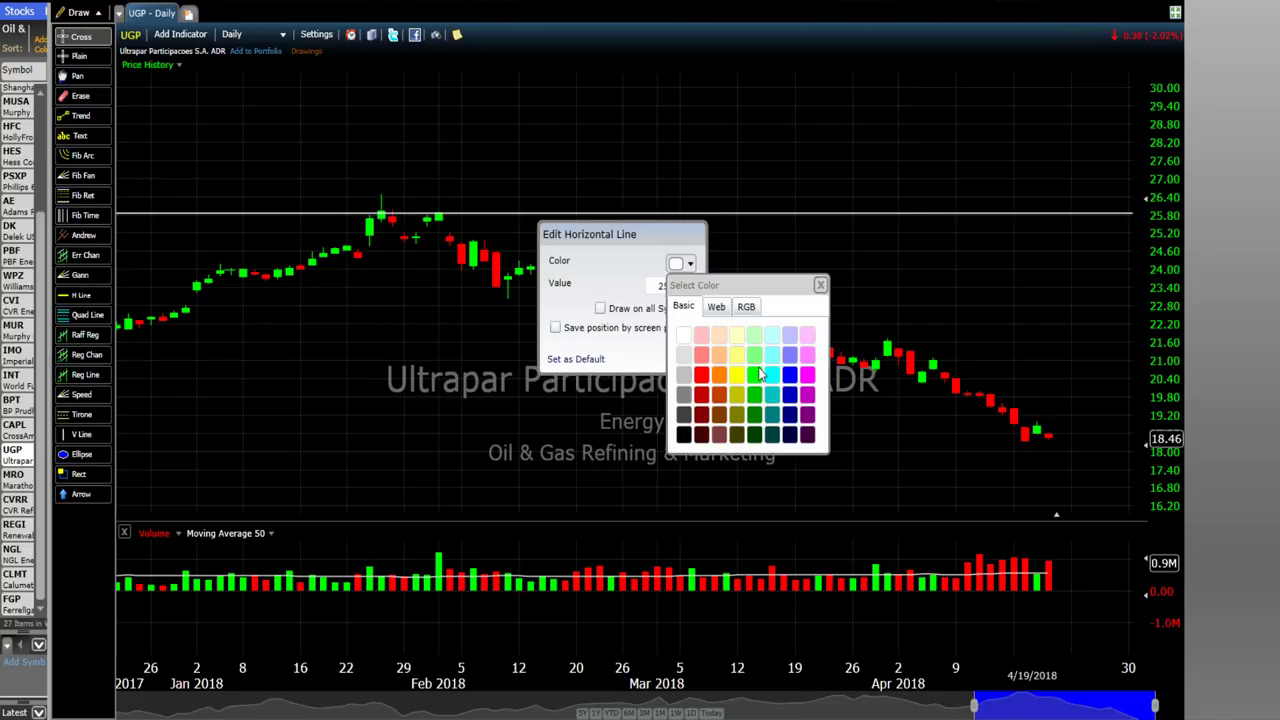
pyautogui.click(756, 374)
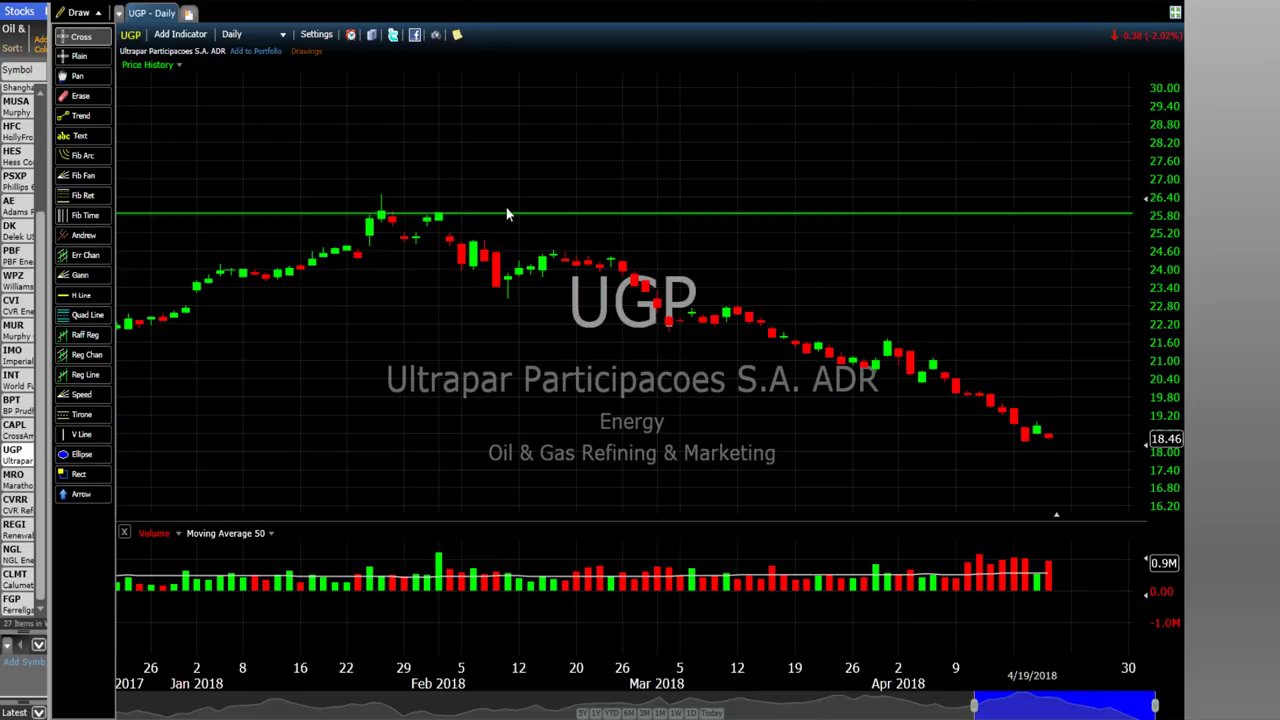
# Step: Add a second horizontal line near 24.61 and colour it red
pyautogui.click(63, 296)
pyautogui.click(425, 255)
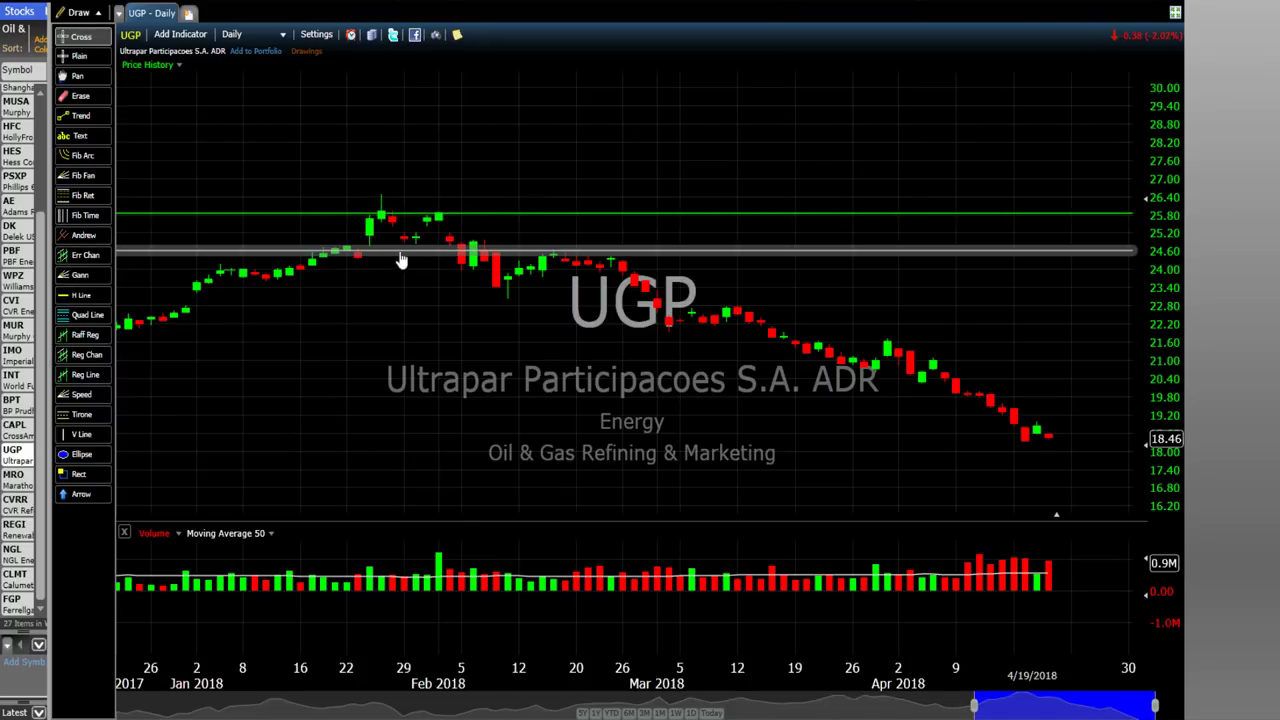
pyautogui.rightClick(583, 254)
pyautogui.click(617, 263)
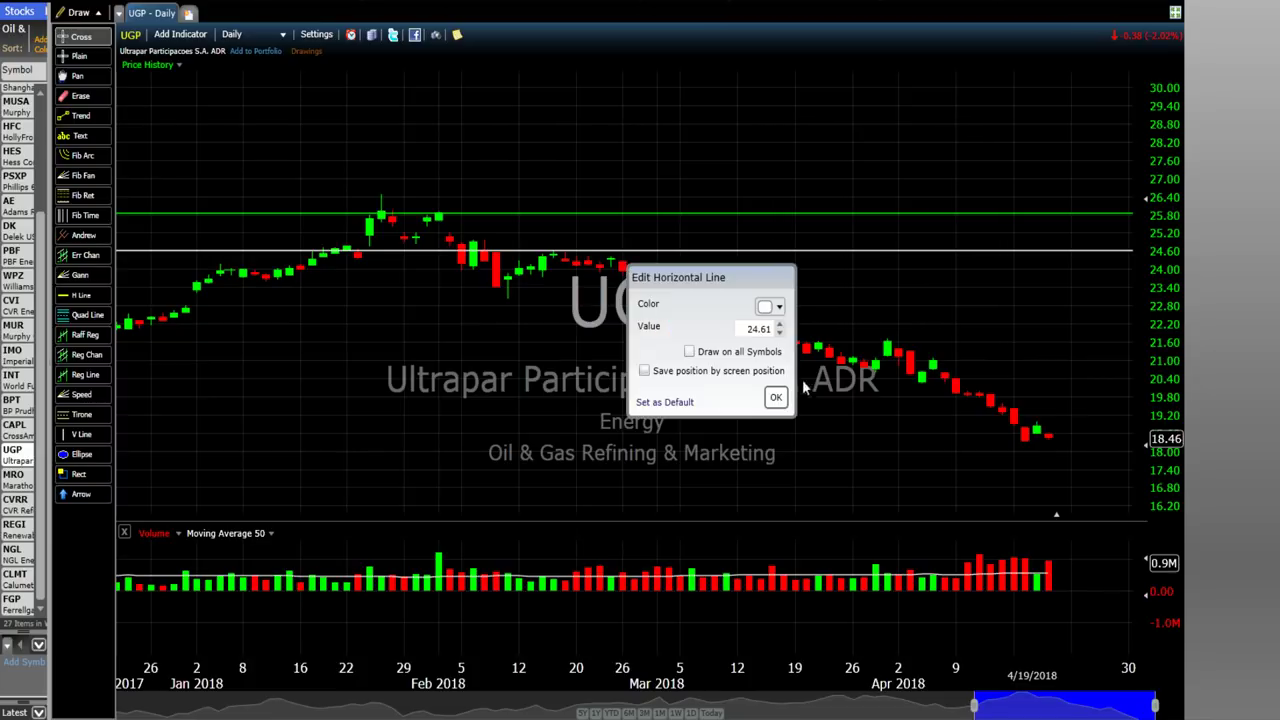
pyautogui.click(778, 307)
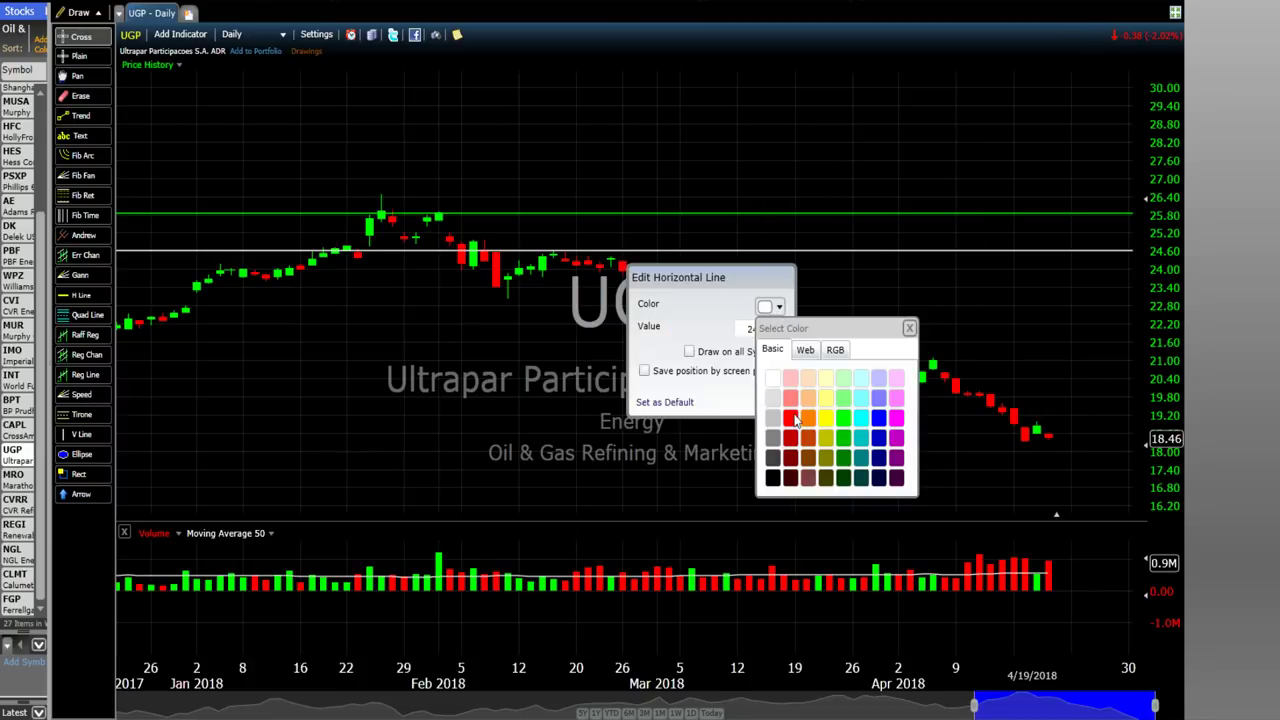
pyautogui.click(801, 412)
pyautogui.click(775, 397)
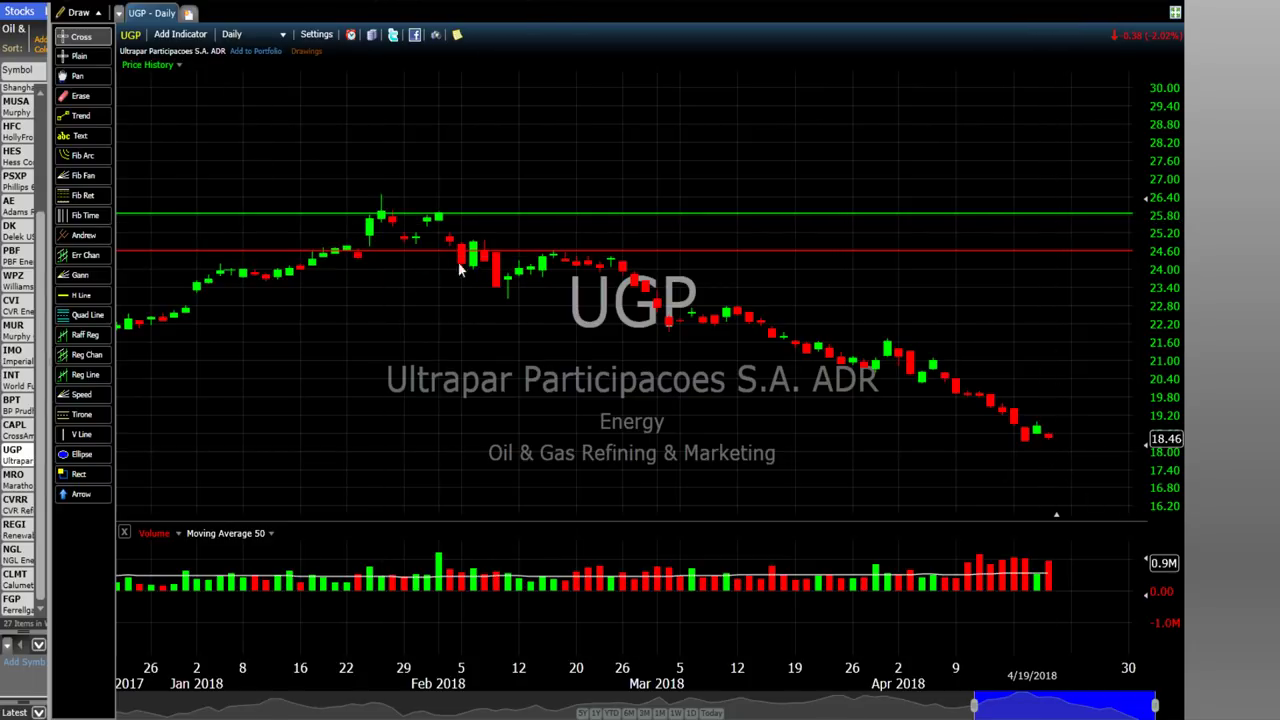
pyautogui.moveTo(385, 240)
pyautogui.click(1046, 450)
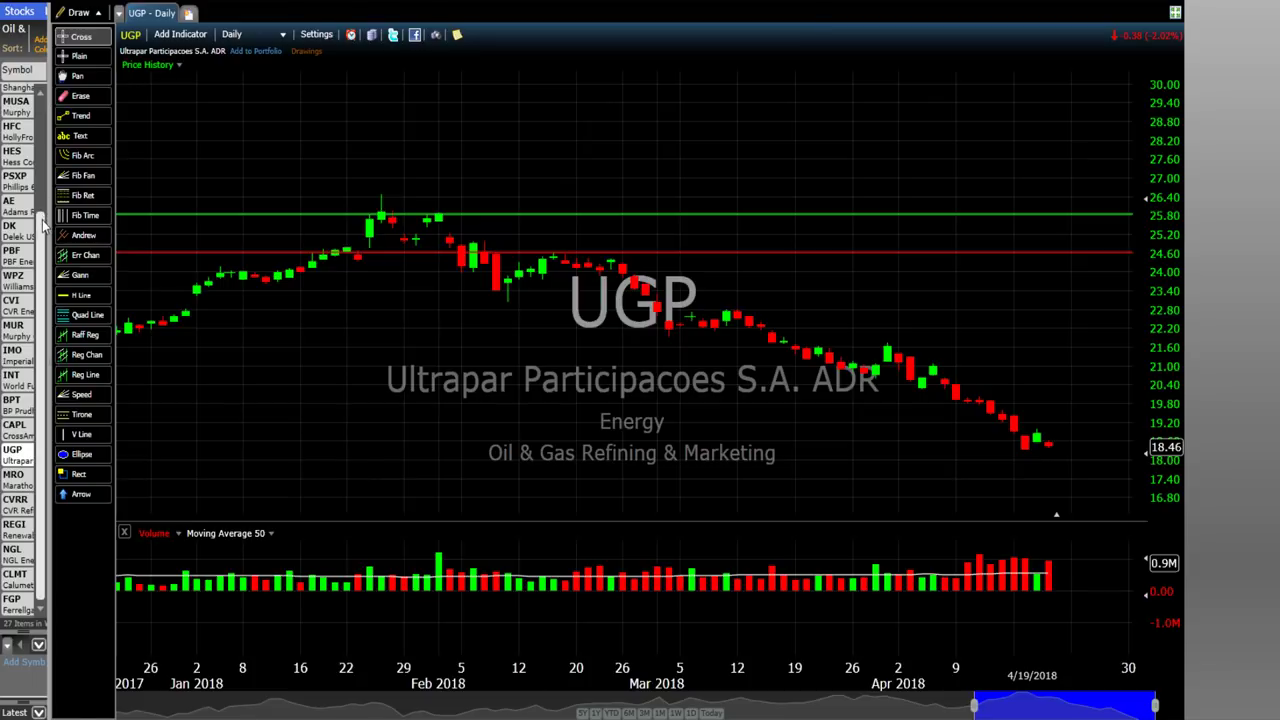
pyautogui.moveTo(43, 227); pyautogui.dragTo(43, 98)
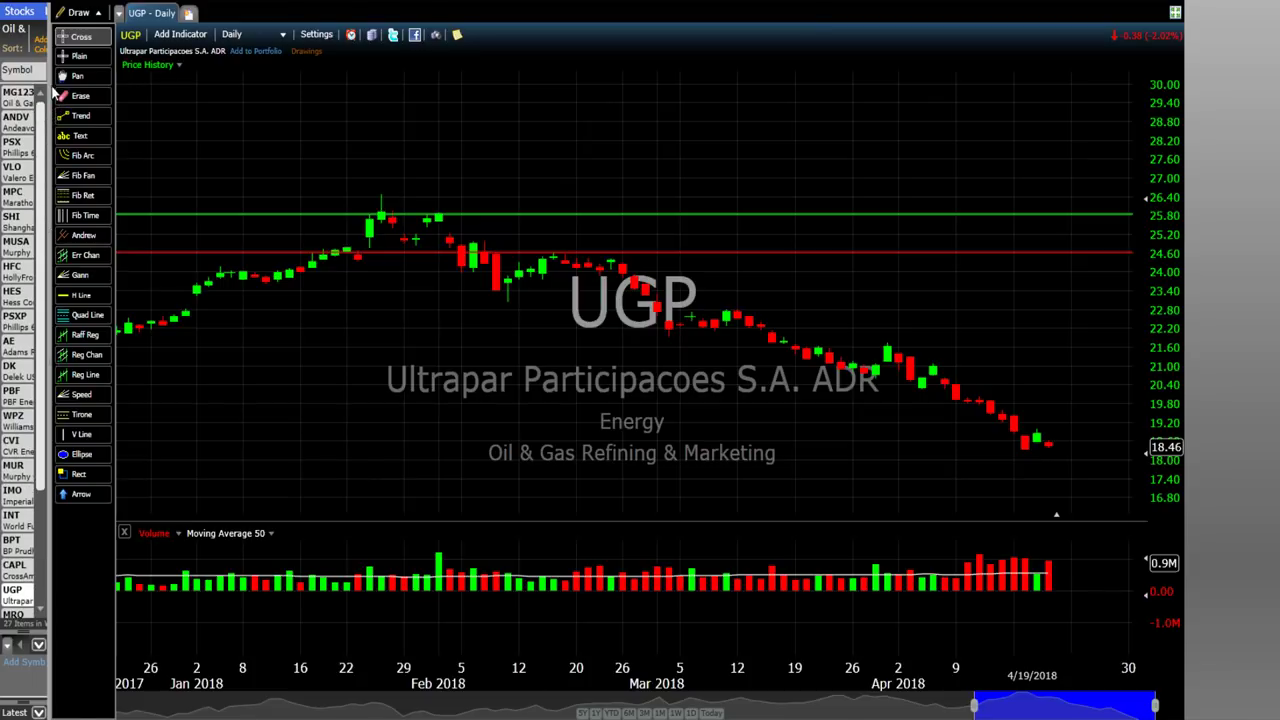
pyautogui.click(15, 96)
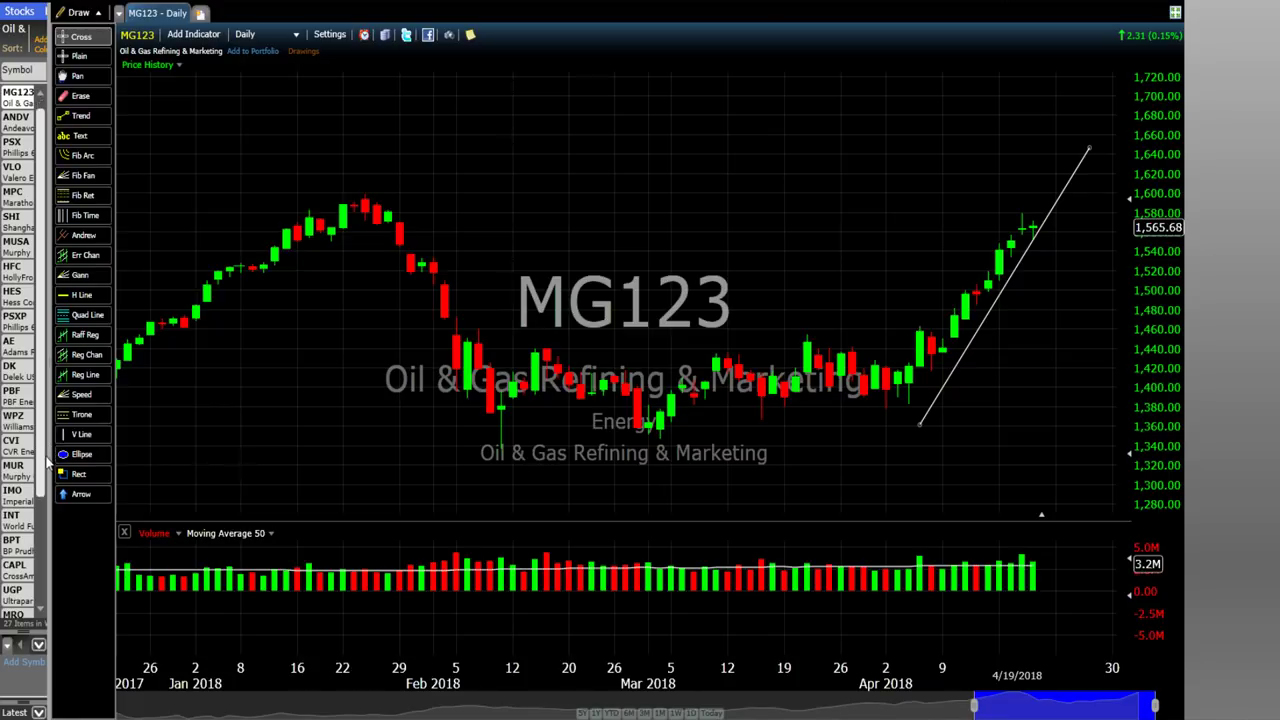
pyautogui.scroll(-1, 44, 465)
pyautogui.click(20, 556)
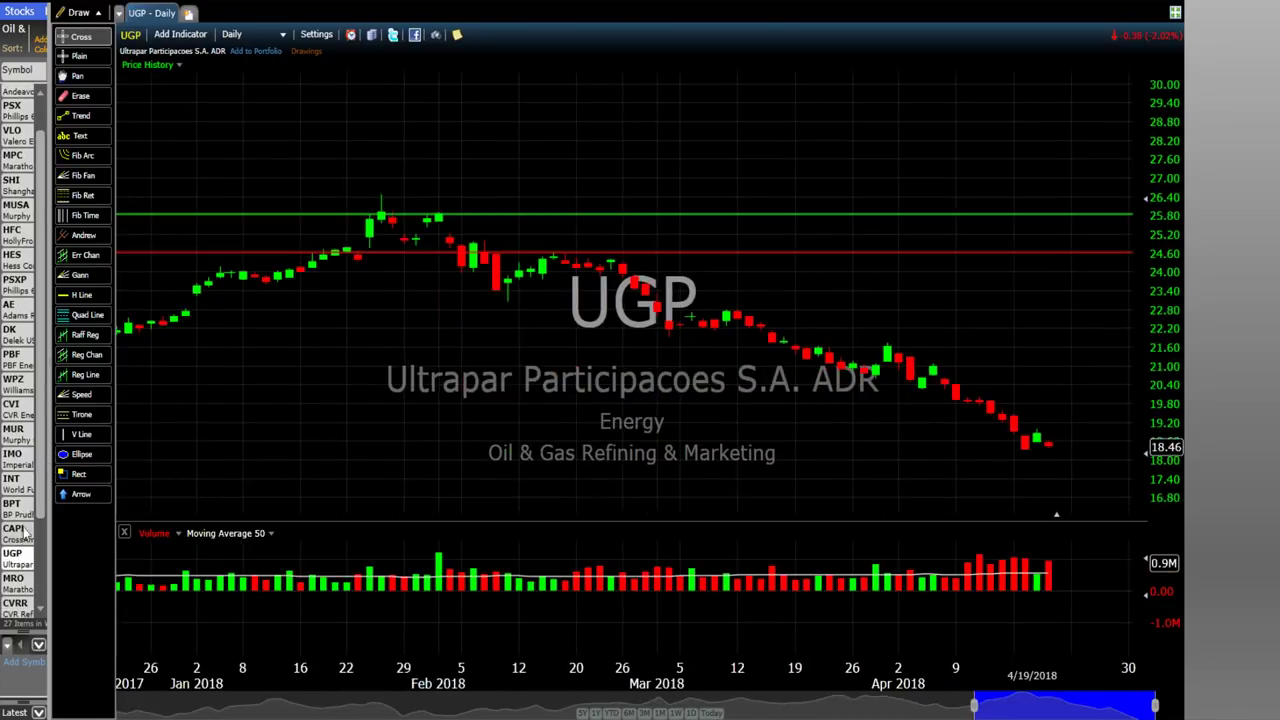
pyautogui.scroll(-3, 47, 608)
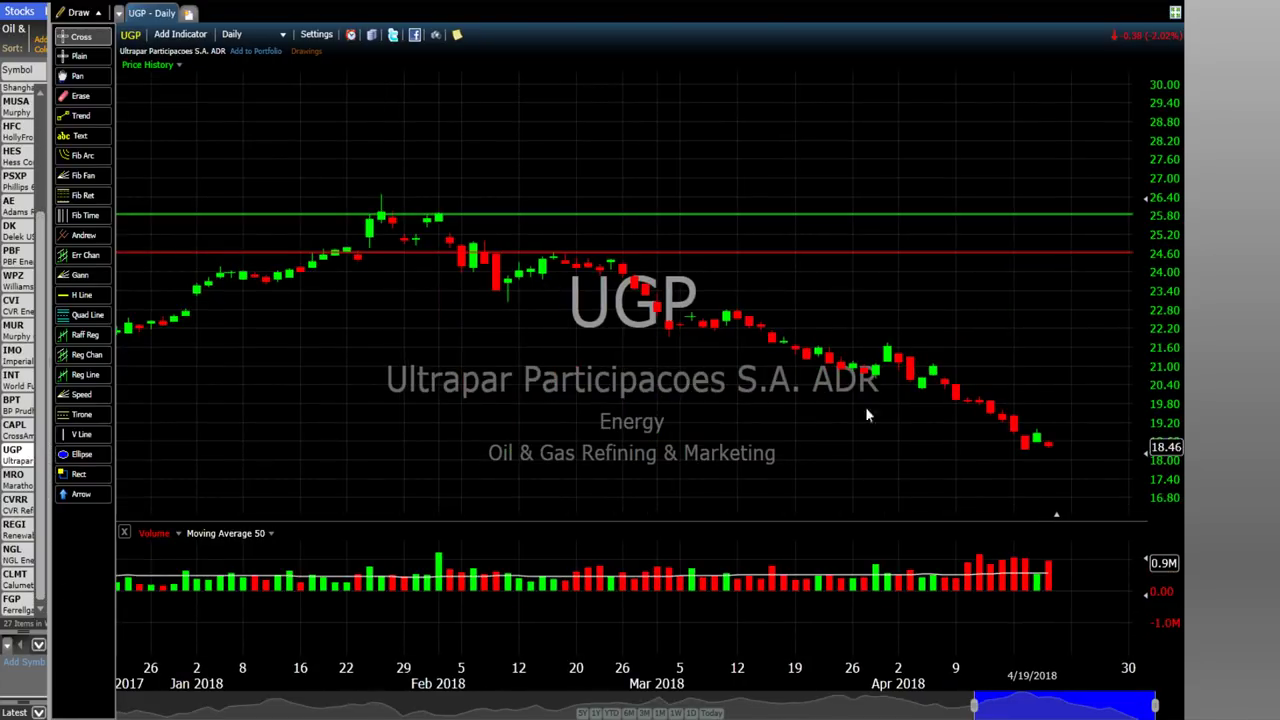